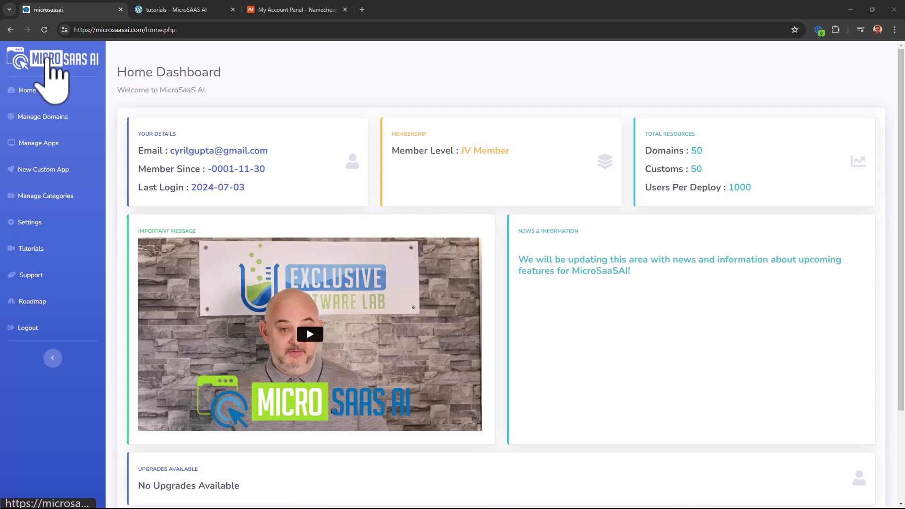
- Open the Tutorials page in a new tab and find the Creating Custom Apps Basic video
left_click(71, 255)
scroll(300, 167, "down", 2)
scroll(311, 198, "down", 4)
scroll(321, 222, "up", 6)
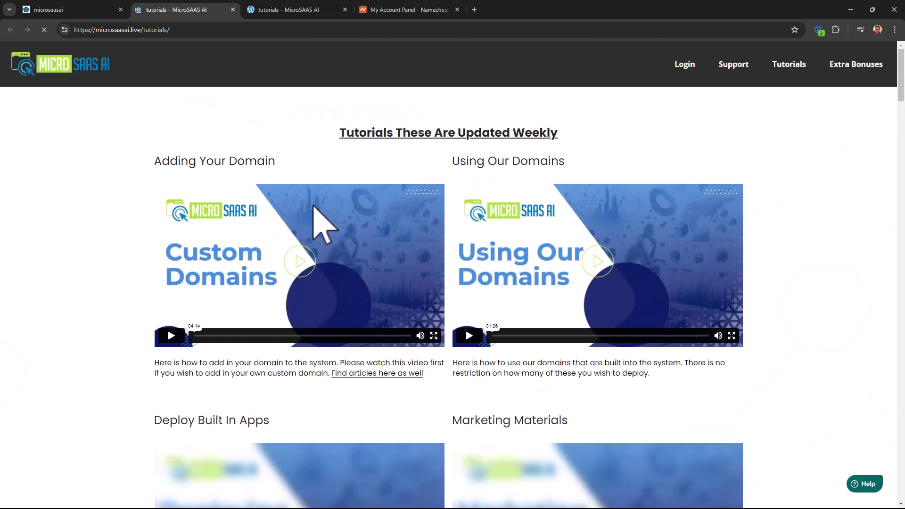
scroll(384, 295, "down", 4)
scroll(383, 293, "up", 1)
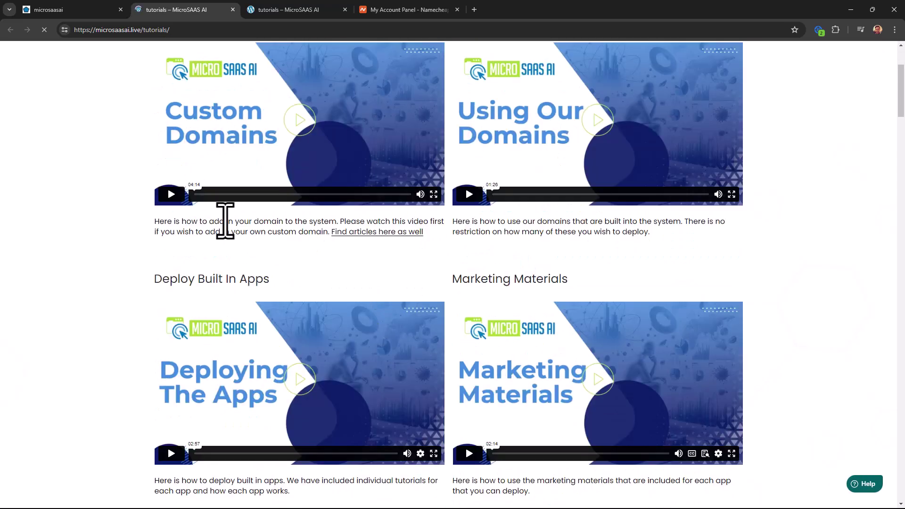
scroll(194, 162, "up", 1)
scroll(195, 163, "up", 1)
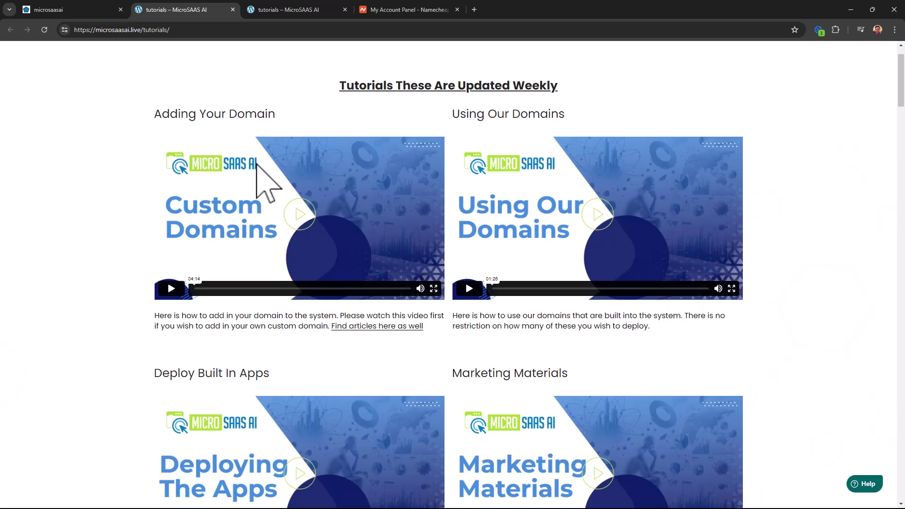
scroll(660, 216, "down", 1)
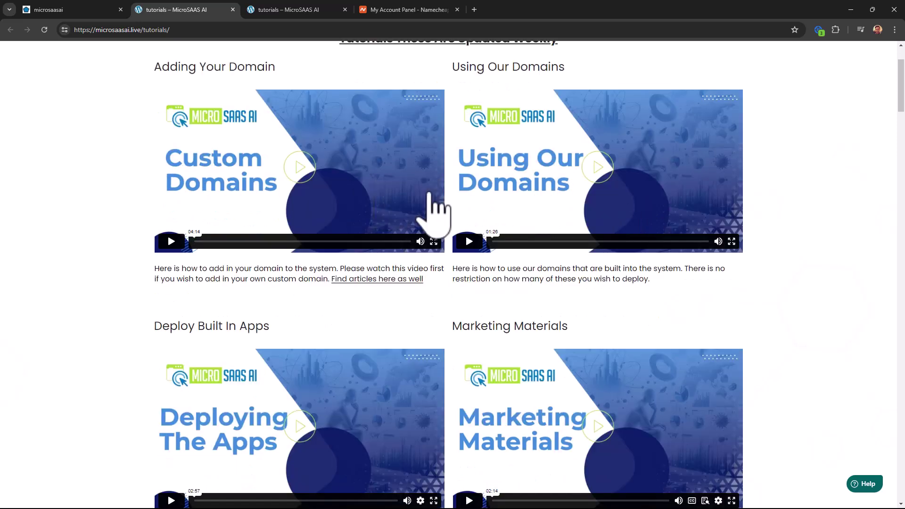
scroll(377, 226, "down", 2)
scroll(330, 264, "down", 1)
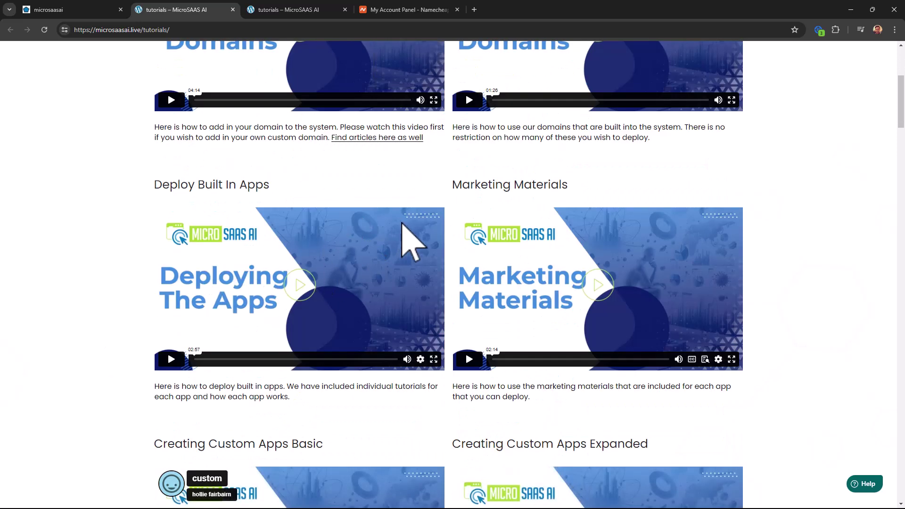
scroll(306, 325, "down", 2)
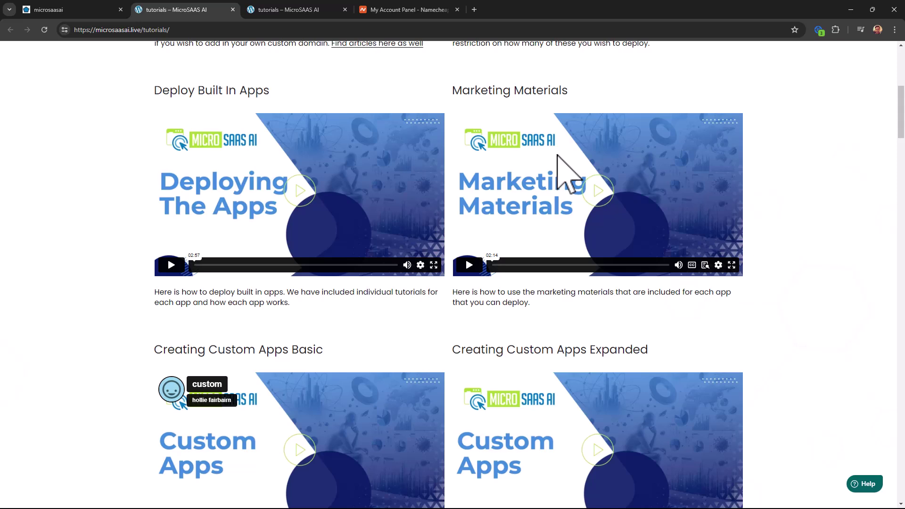
scroll(424, 283, "down", 5)
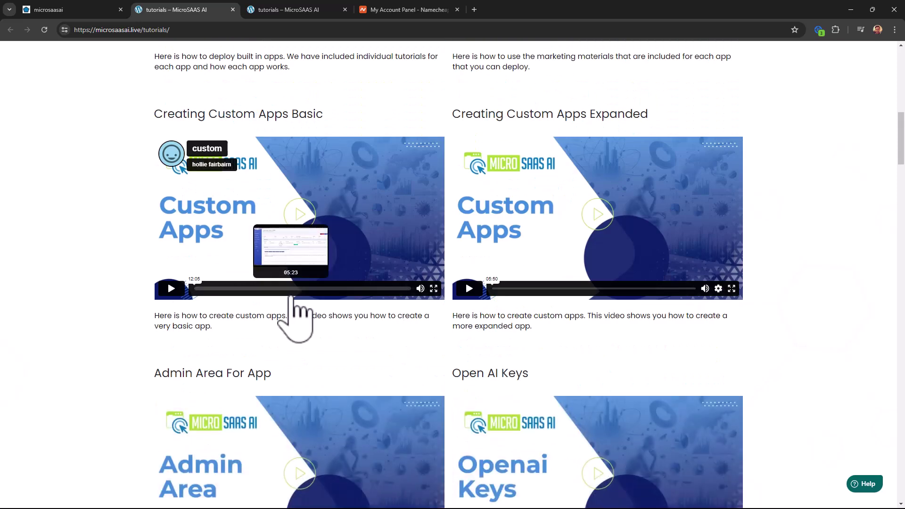
- Play the Creating Custom Apps Basic video briefly, then pause it
left_click_drag(243, 113, 333, 124)
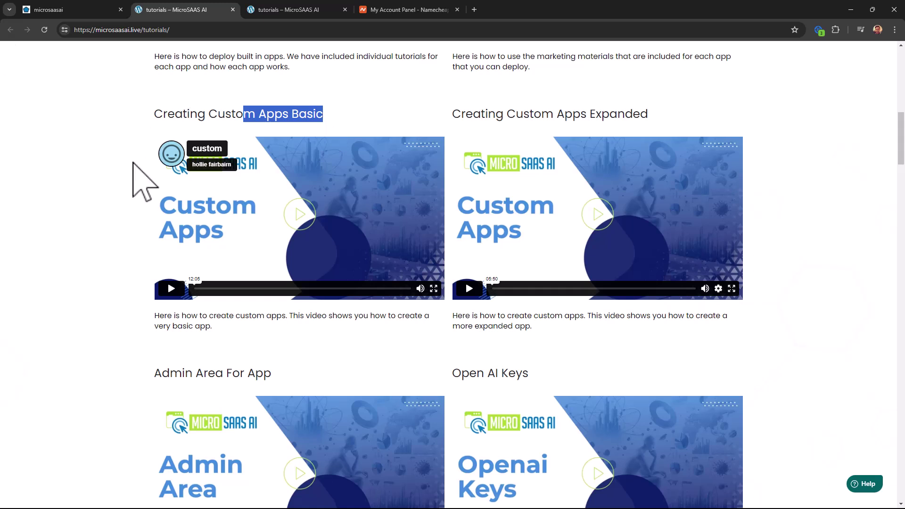
left_click(279, 145)
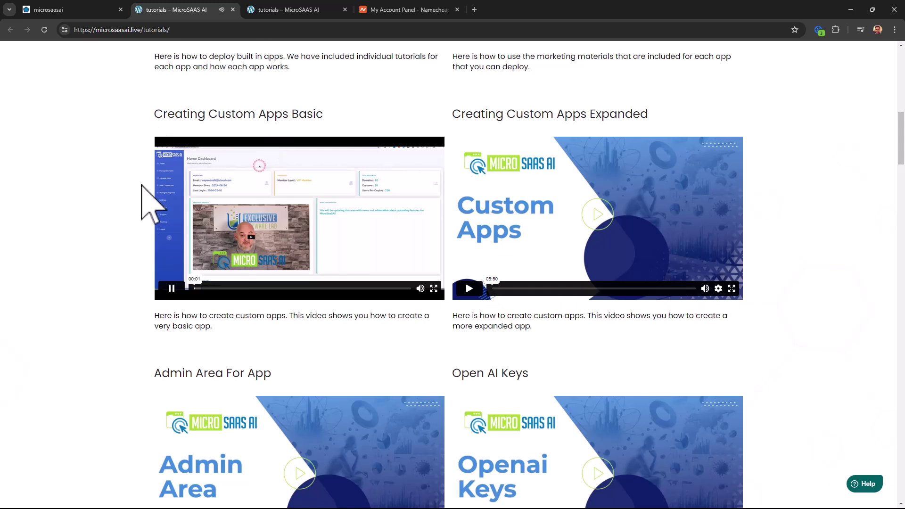
left_click(171, 288)
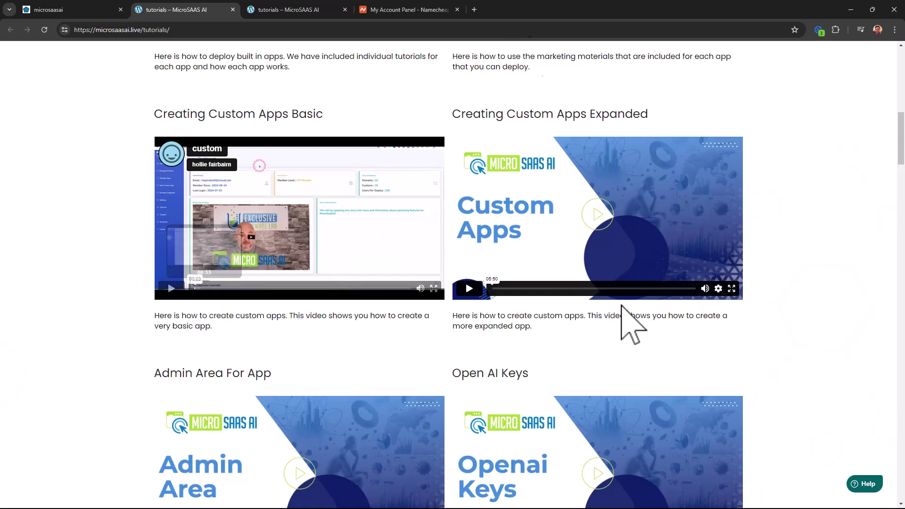
scroll(491, 222, "down", 3)
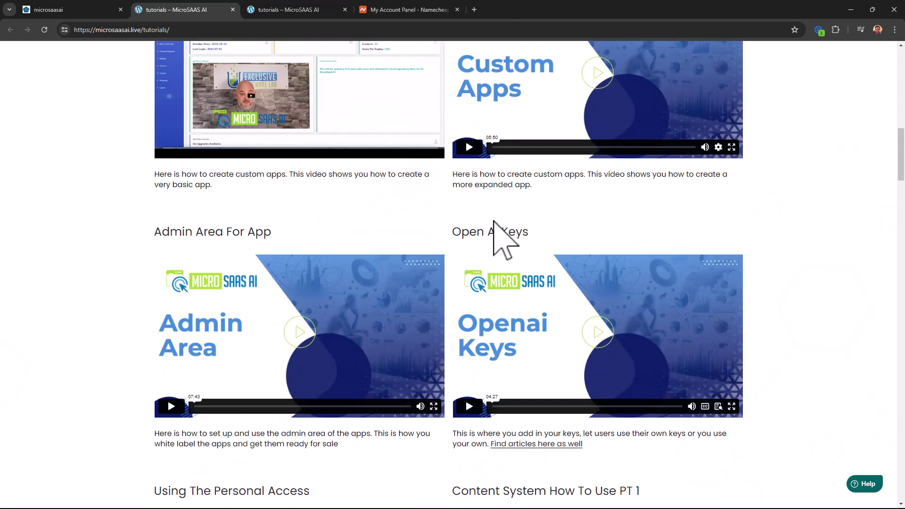
scroll(238, 222, "down", 3)
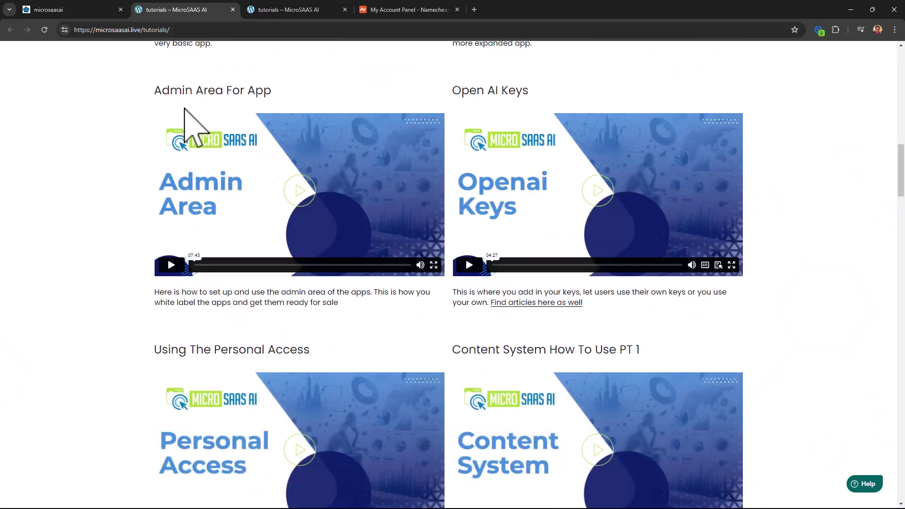
left_click_drag(181, 97, 255, 98)
left_click_drag(452, 93, 557, 91)
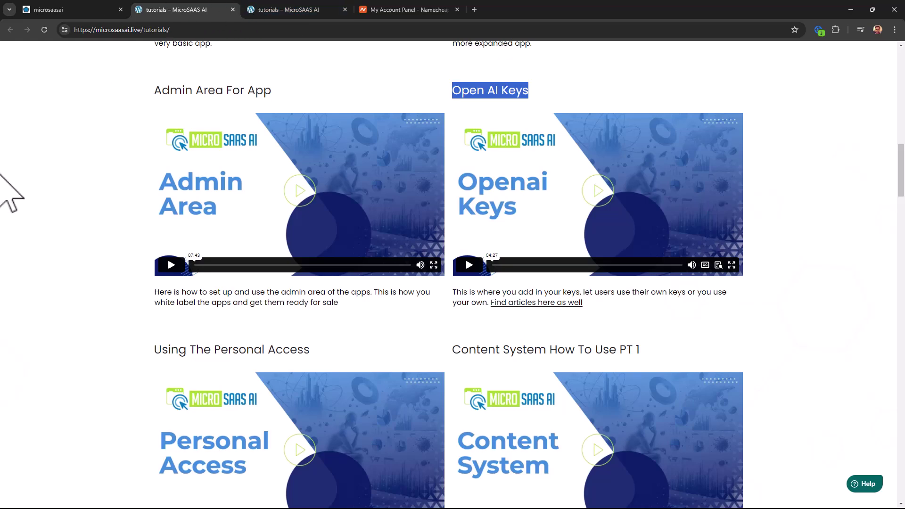
scroll(1, 175, "down", 3)
scroll(7, 191, "down", 2)
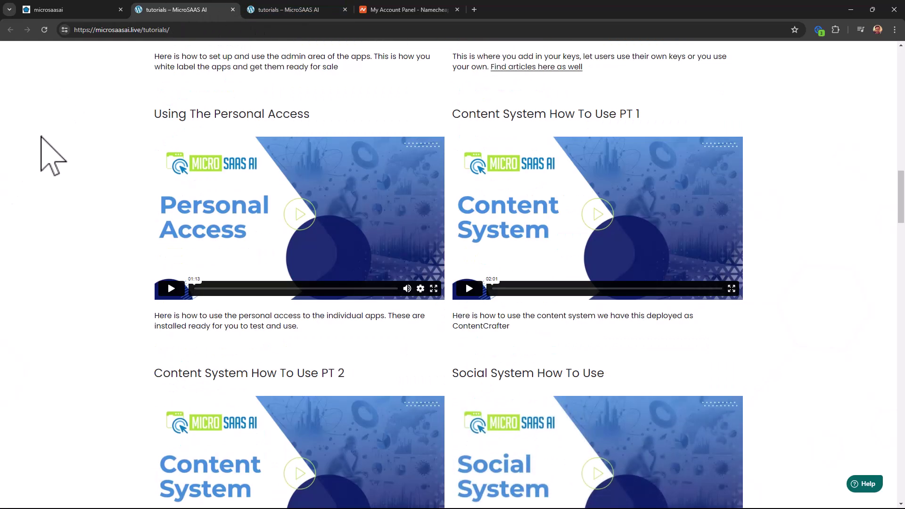
scroll(10, 200, "down", 2)
scroll(407, 287, "down", 2)
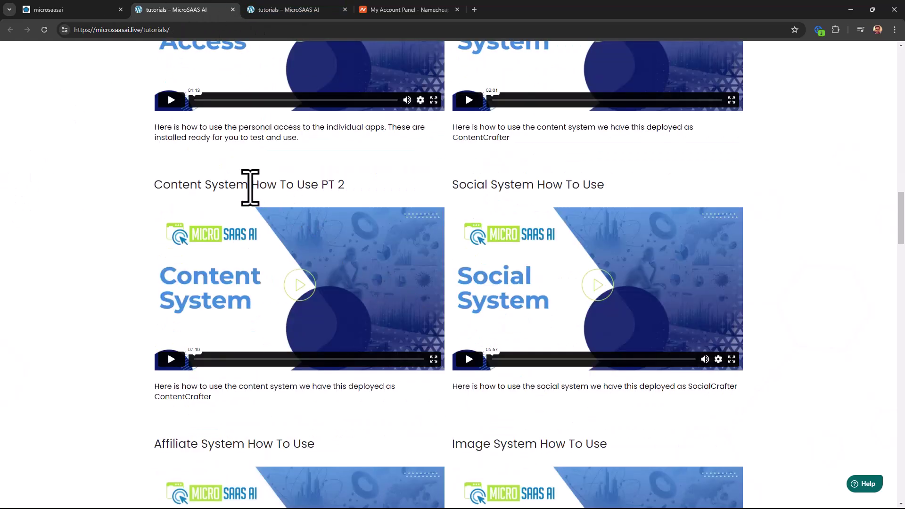
left_click_drag(190, 184, 315, 187)
left_click_drag(467, 184, 551, 183)
scroll(551, 184, "down", 3)
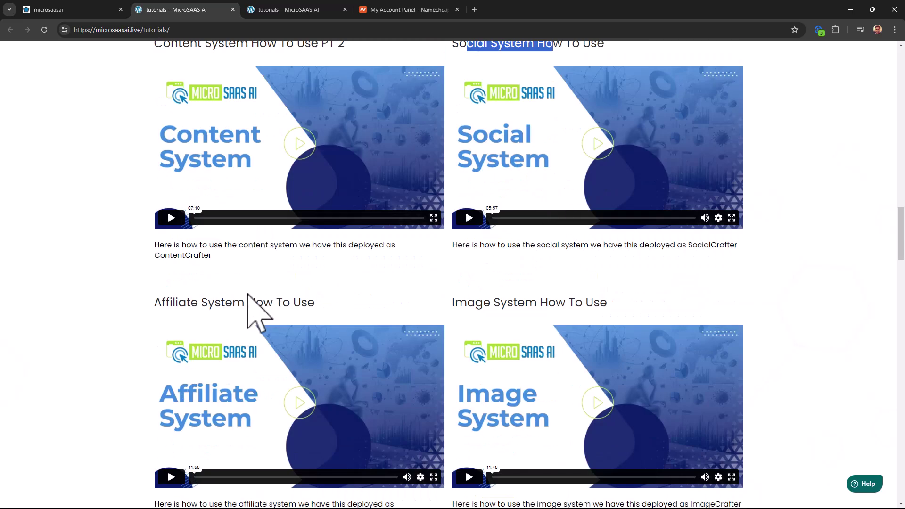
left_click_drag(187, 302, 288, 302)
scroll(505, 289, "down", 3)
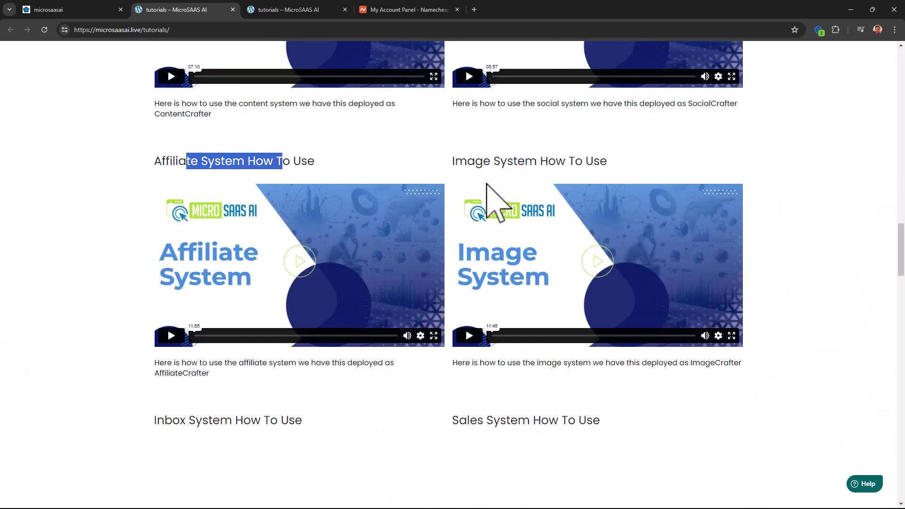
scroll(448, 222, "down", 3)
scroll(511, 289, "down", 2)
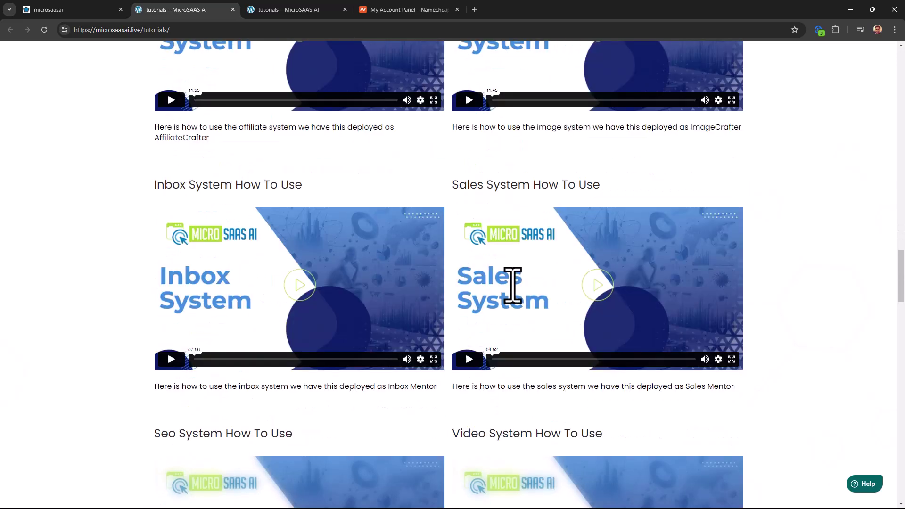
scroll(514, 203, "down", 2)
scroll(428, 285, "down", 13)
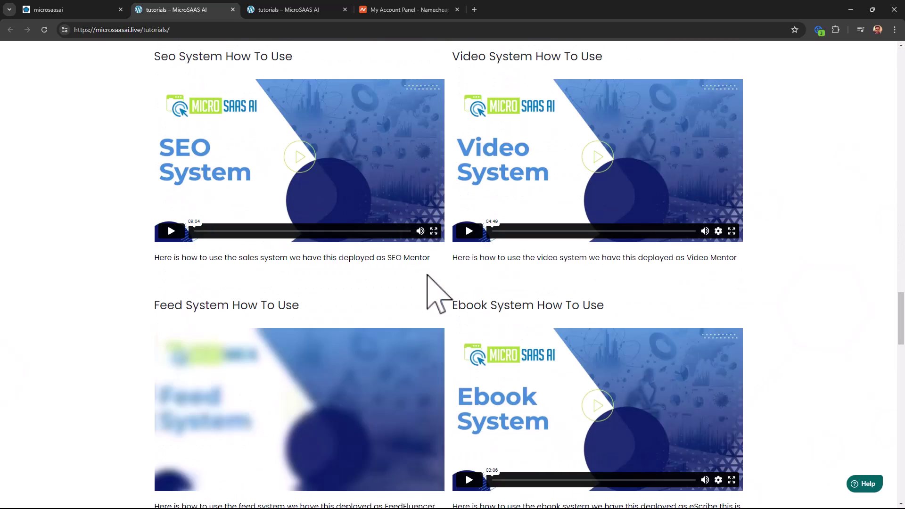
scroll(428, 283, "down", 12)
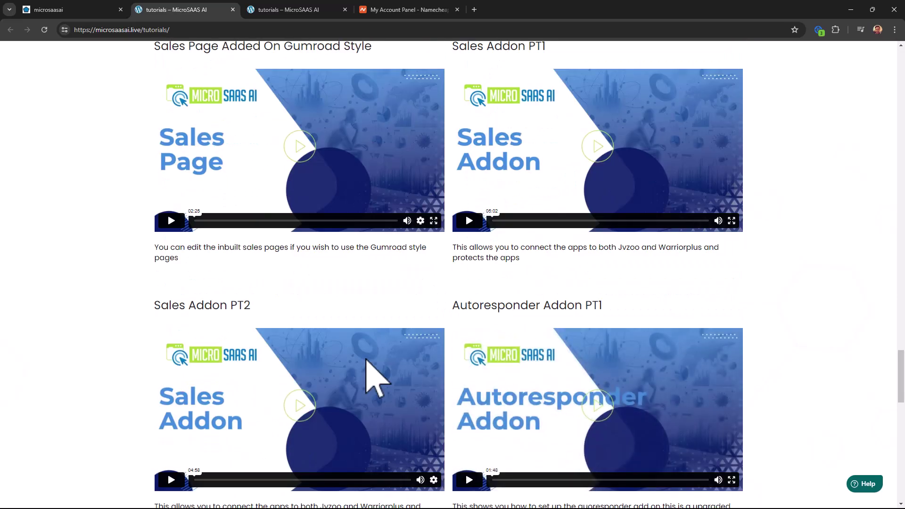
scroll(472, 349, "down", 9)
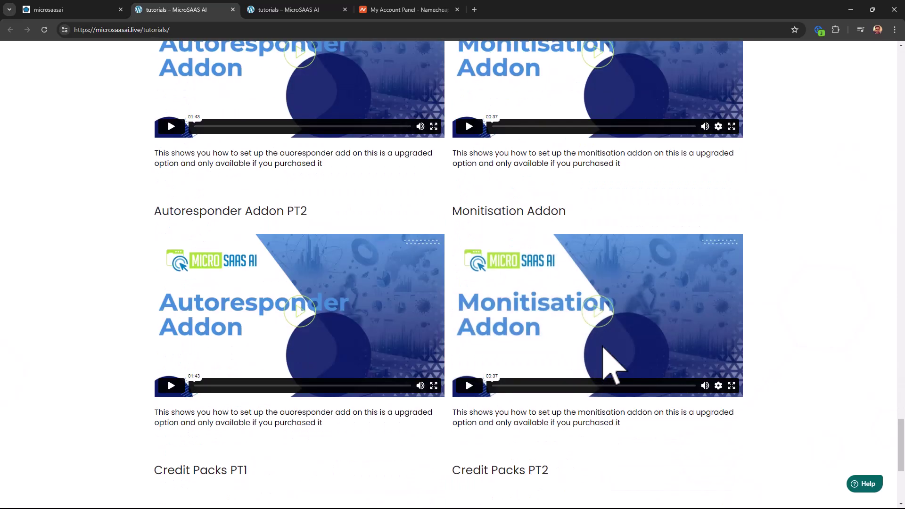
scroll(857, 166, "up", 20)
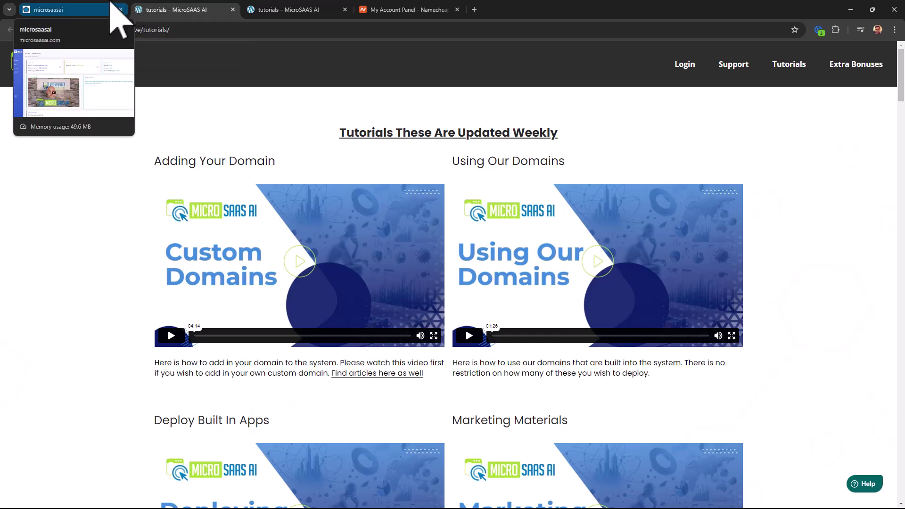
- Check the empty Domains page (0 of 50), cancel a new domain, then view Namecheap
left_click(41, 8)
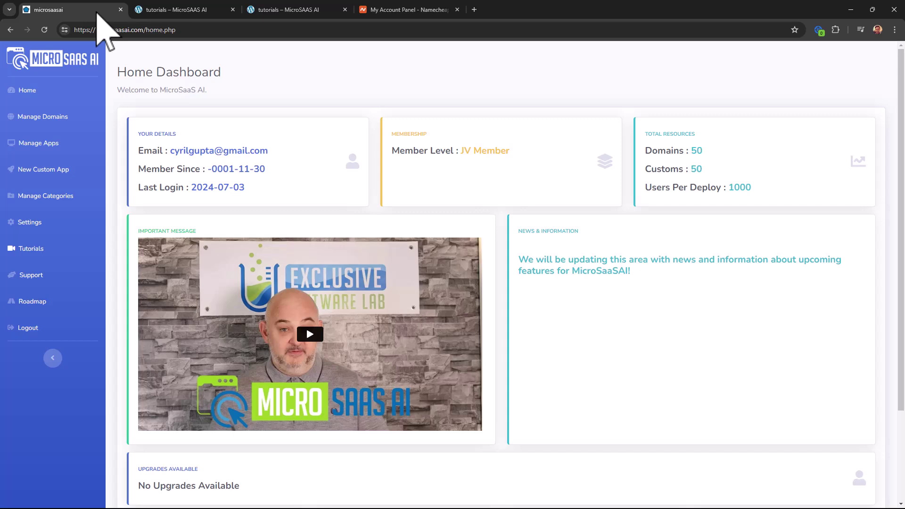
left_click(45, 122)
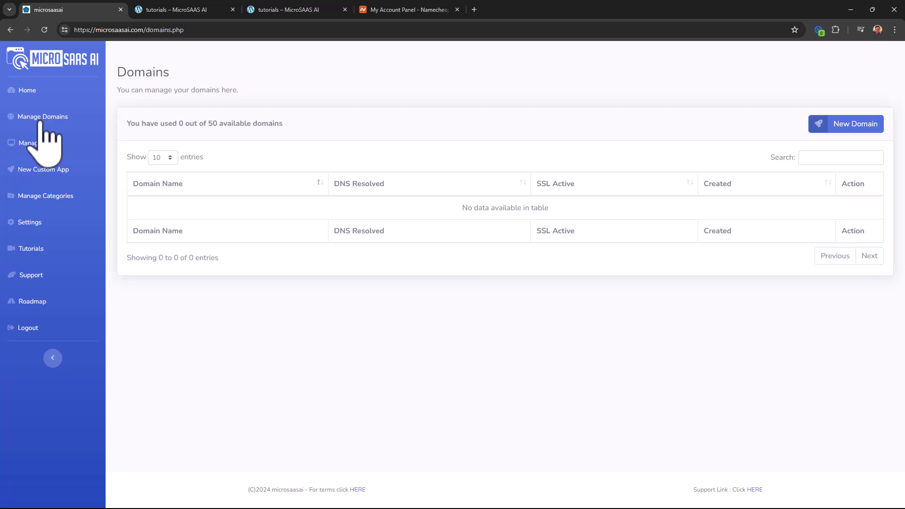
left_click(858, 125)
left_click(295, 147)
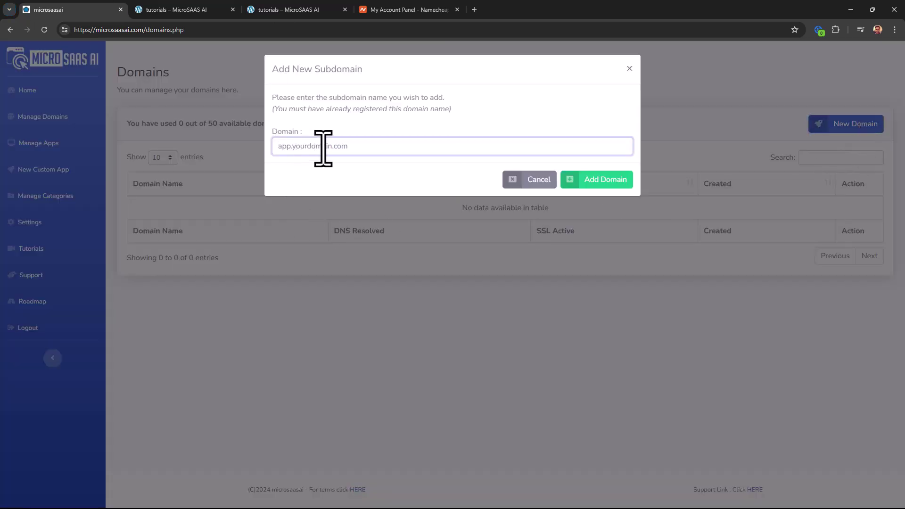
left_click(551, 180)
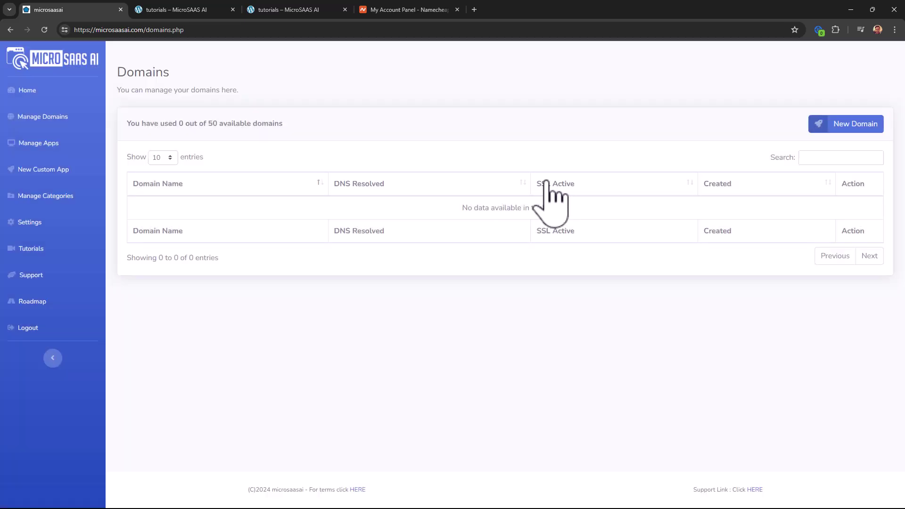
left_click(373, 10)
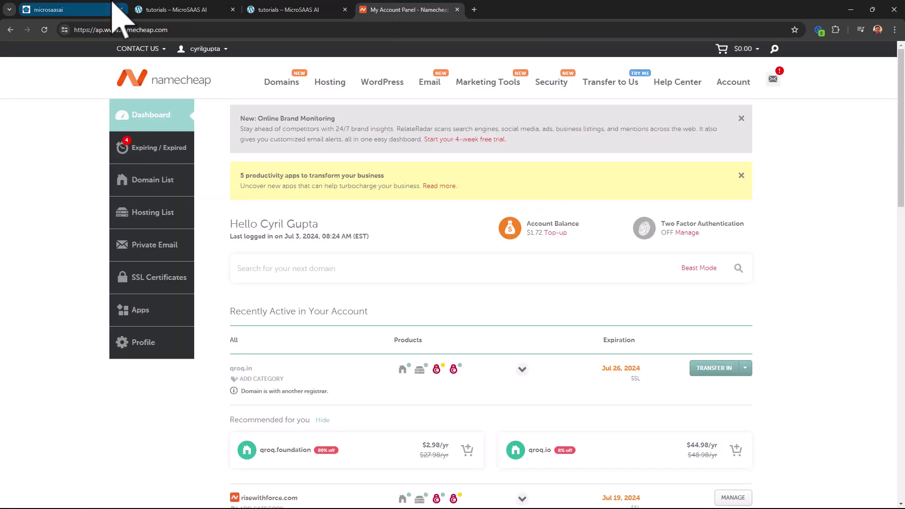
- Return from Namecheap to the MicroSaaS AI Domains page, still showing 0 of 50 used
left_click(98, 8)
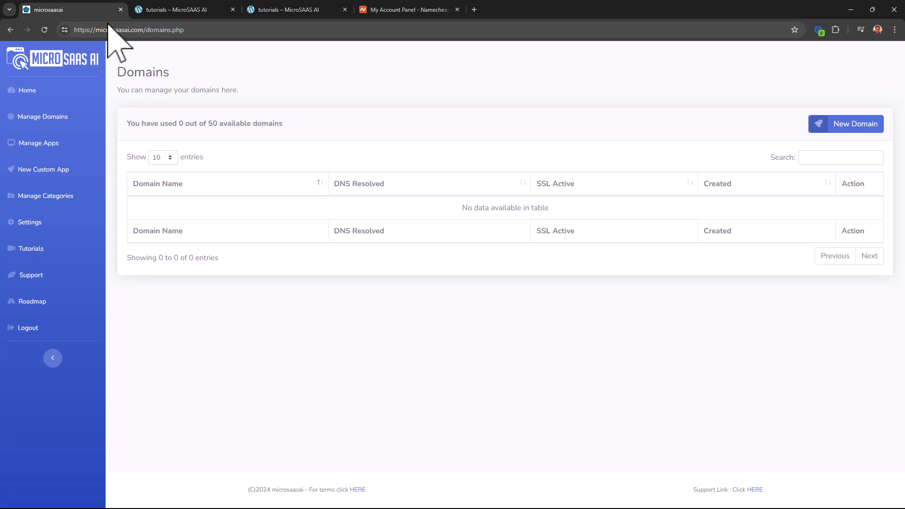
- Glance at the Adding Your Domain tutorial, then go back to the Domains page
left_click(224, 10)
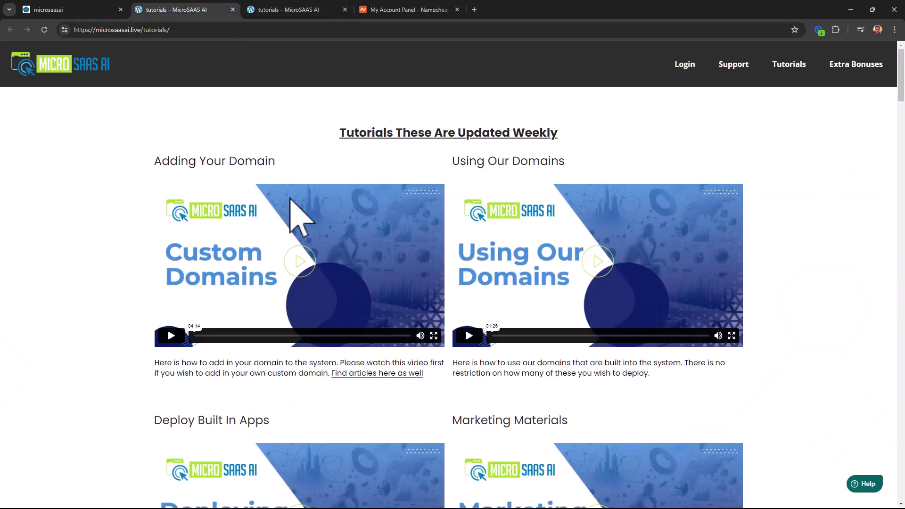
left_click_drag(196, 160, 273, 162)
left_click(192, 121)
left_click(45, 9)
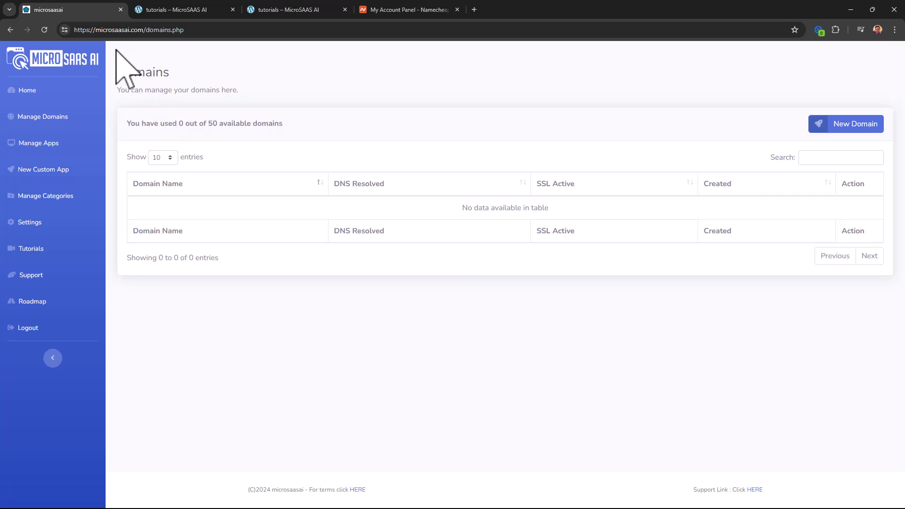
- Review the Apps list of ten built-in apps, all marked Not Deployed
left_click(66, 149)
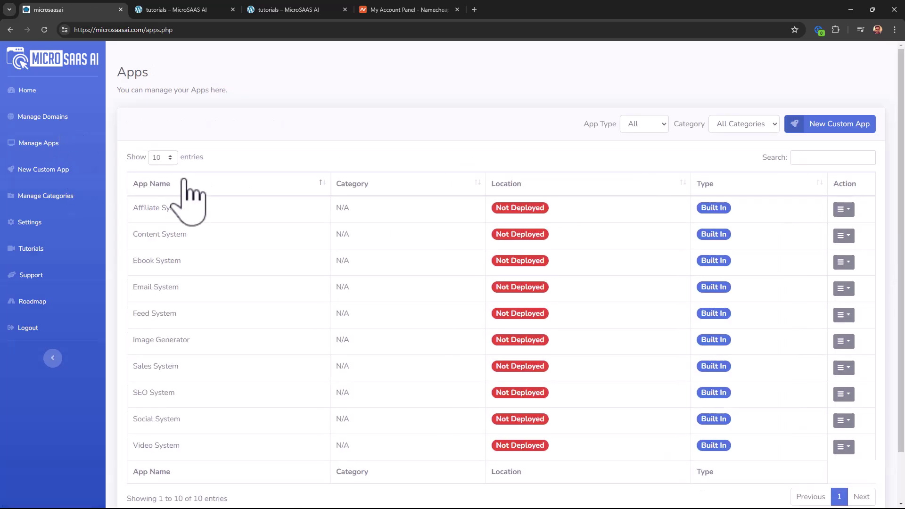
scroll(438, 339, "down", 2)
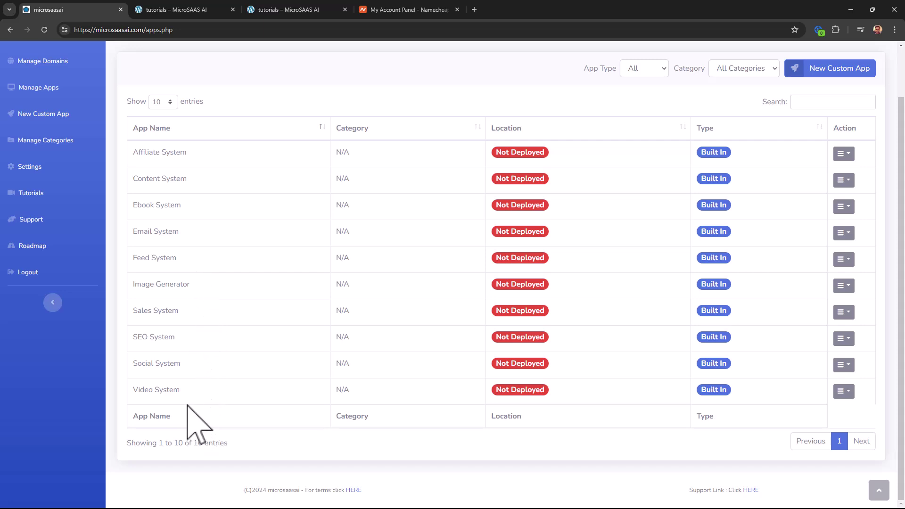
left_click_drag(227, 164, 454, 377)
left_click(452, 363)
left_click(257, 9)
scroll(422, 188, "down", 10)
scroll(424, 201, "down", 14)
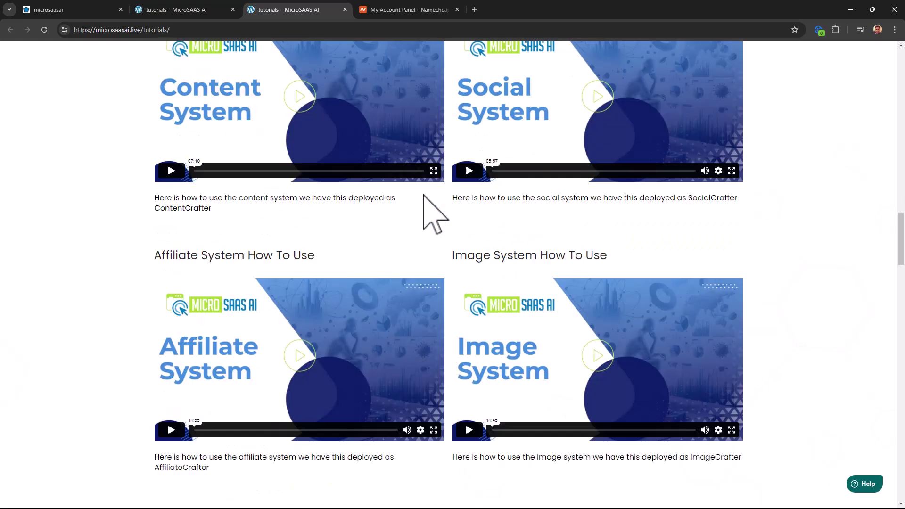
scroll(541, 292, "up", 2)
scroll(358, 212, "up", 1)
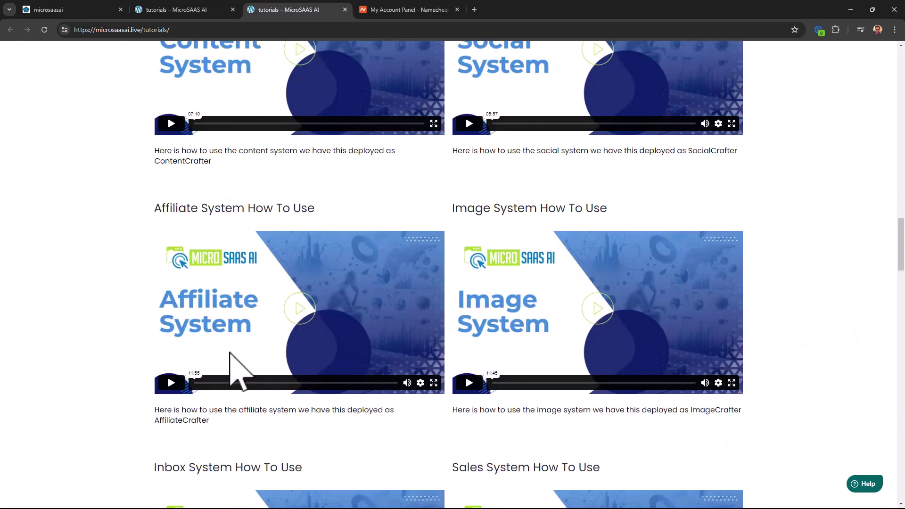
left_click(171, 382)
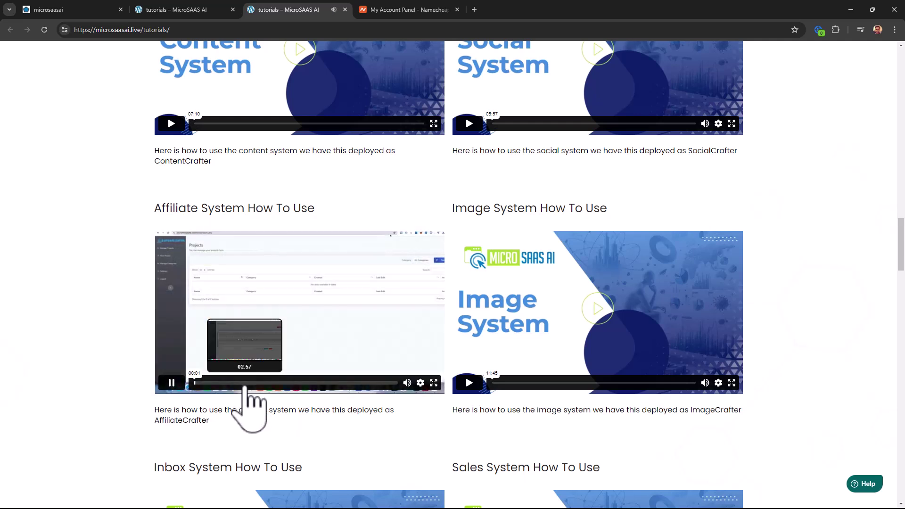
left_click(171, 382)
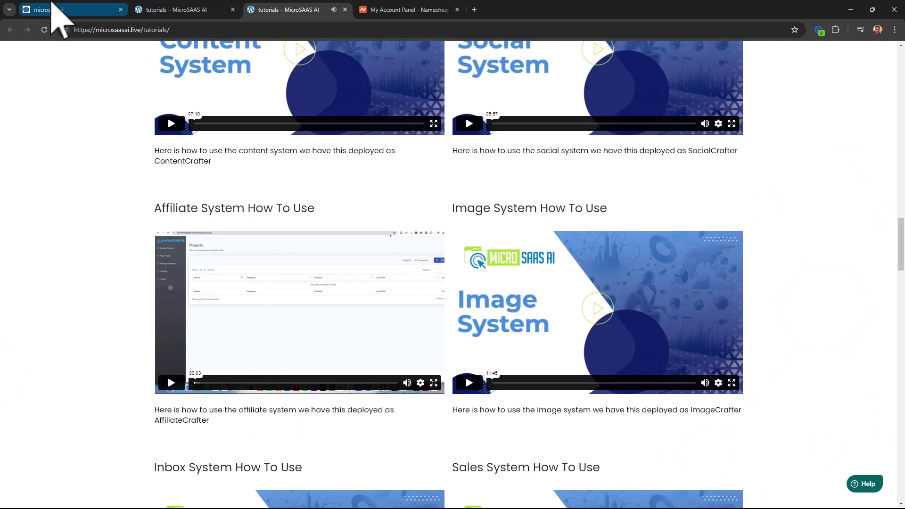
left_click(51, 7)
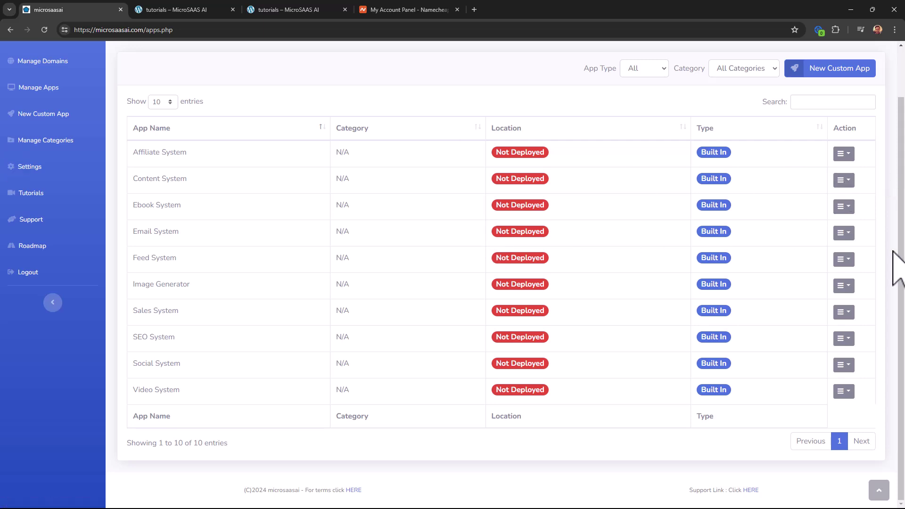
scroll(273, 111, "up", 2)
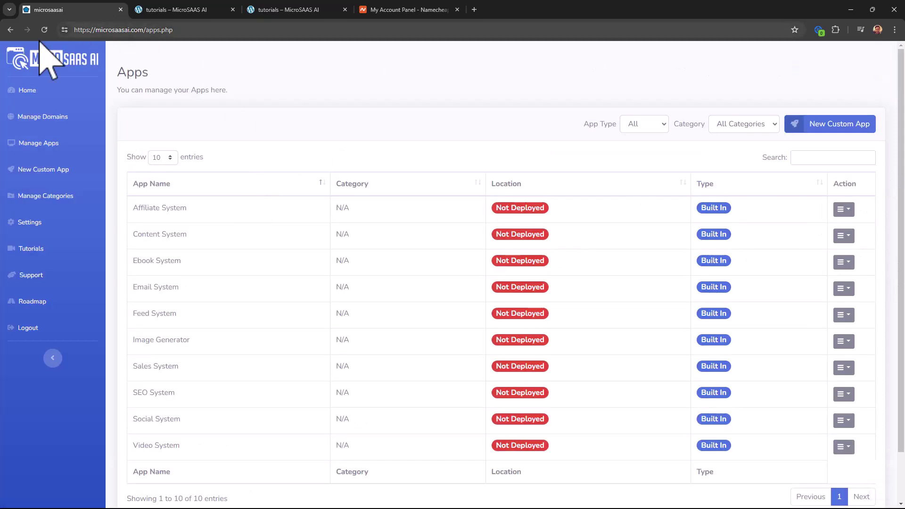
left_click(28, 116)
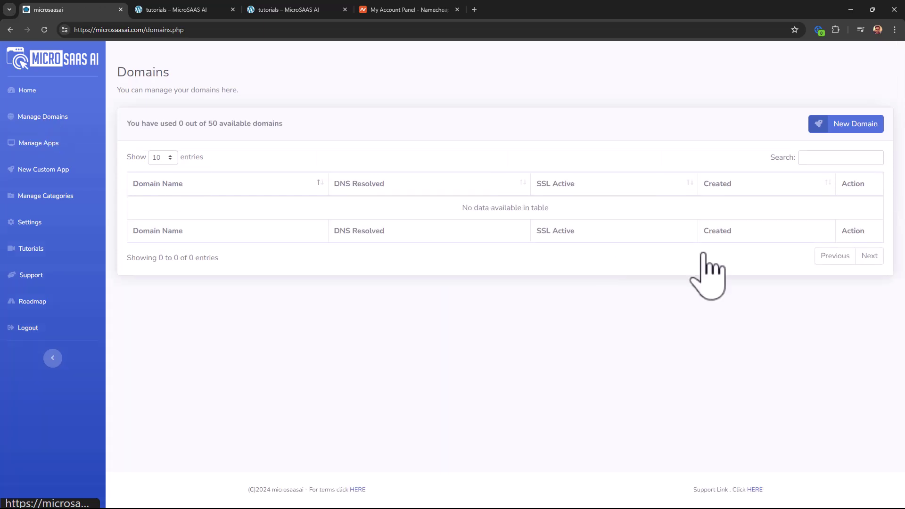
key("alt+Left")
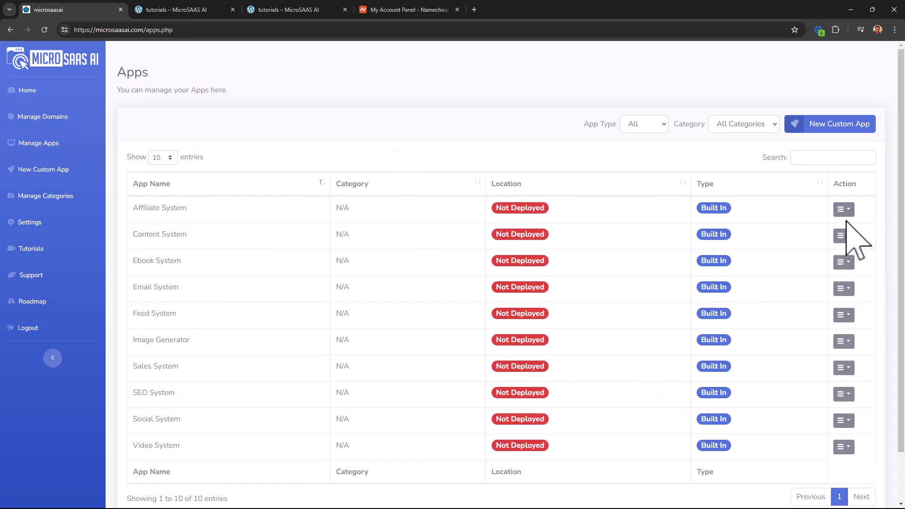
left_click(843, 211)
- Start deploying the Affiliate System on premiumsaasapp.com, entering the subdirectory and site name
left_click(837, 242)
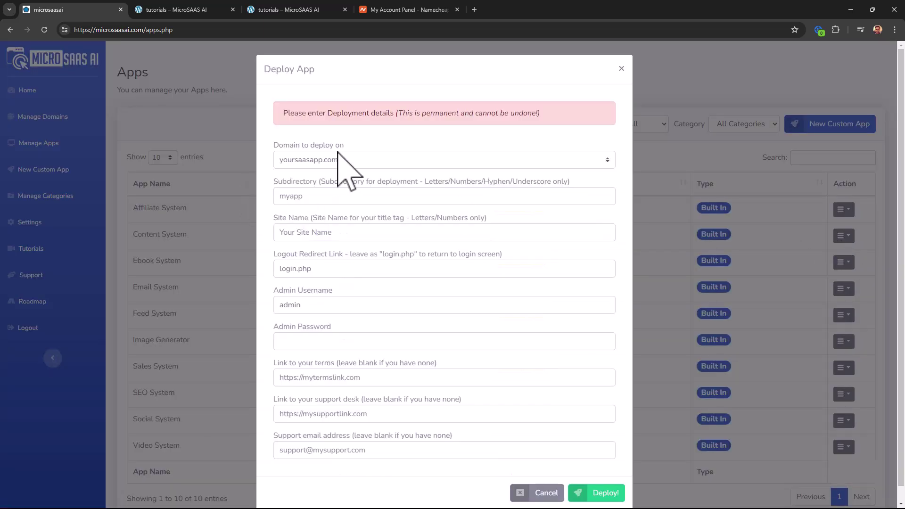
left_click(342, 159)
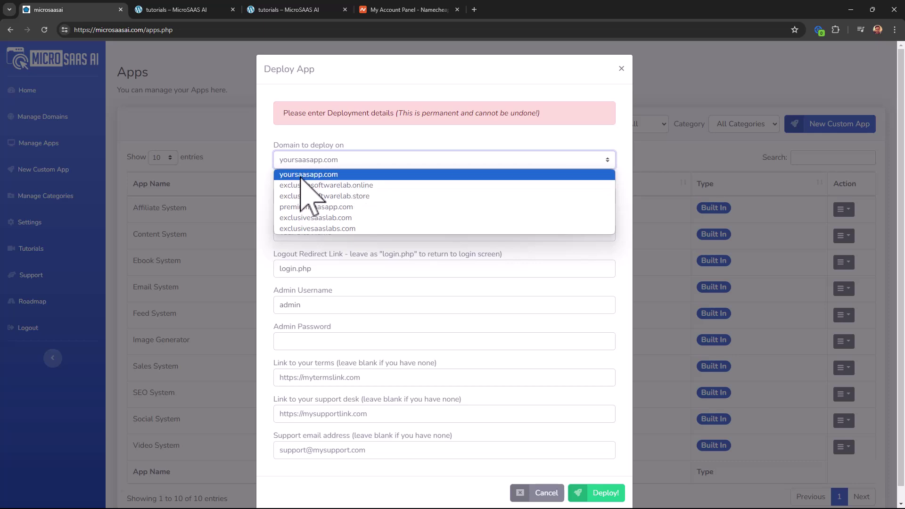
left_click(337, 208)
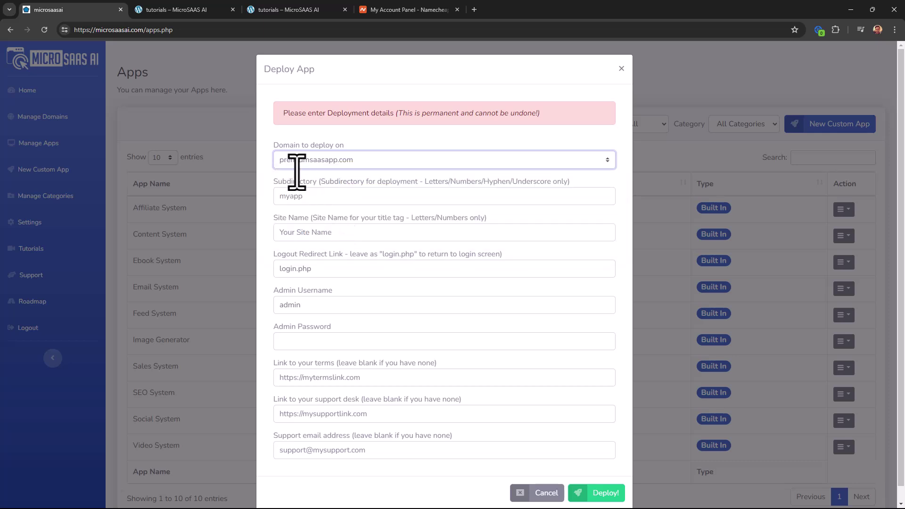
left_click(325, 198)
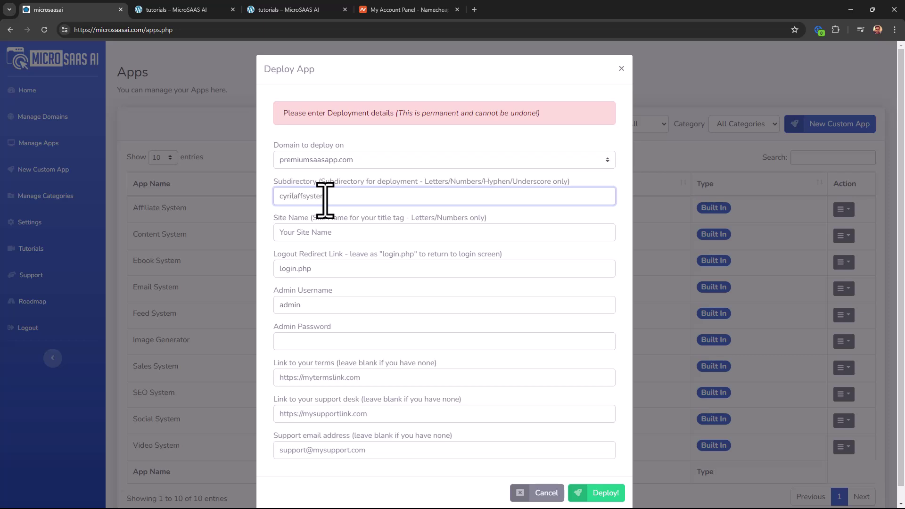
left_click(351, 232)
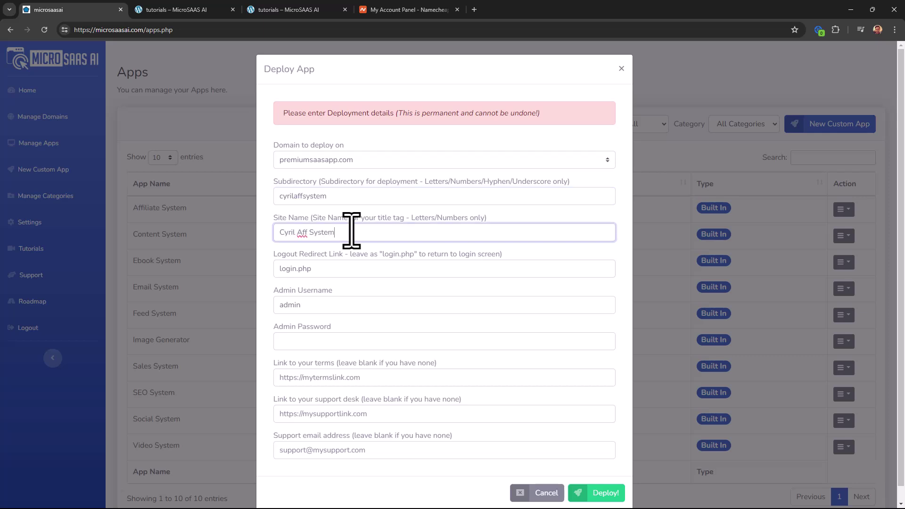
key("Tab")
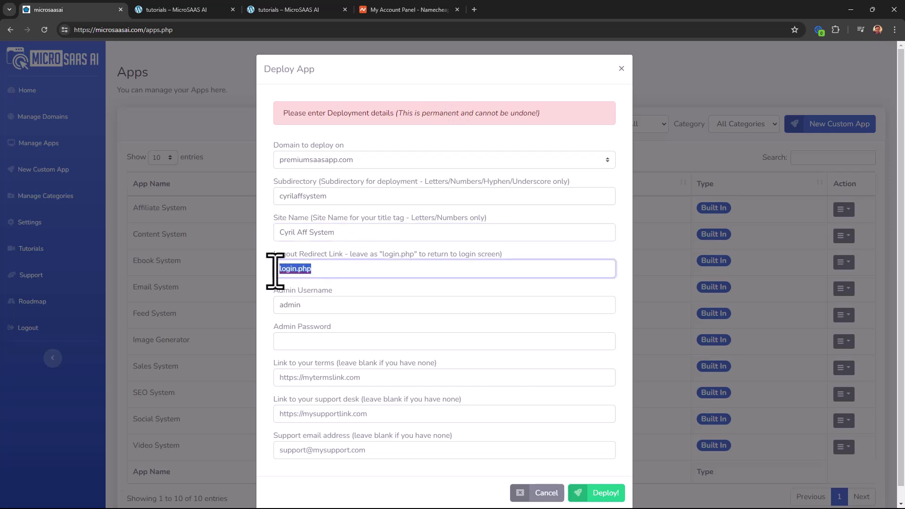
- Fill in the admin username and password and deploy, getting the admin, register and login URLs
left_click(344, 310)
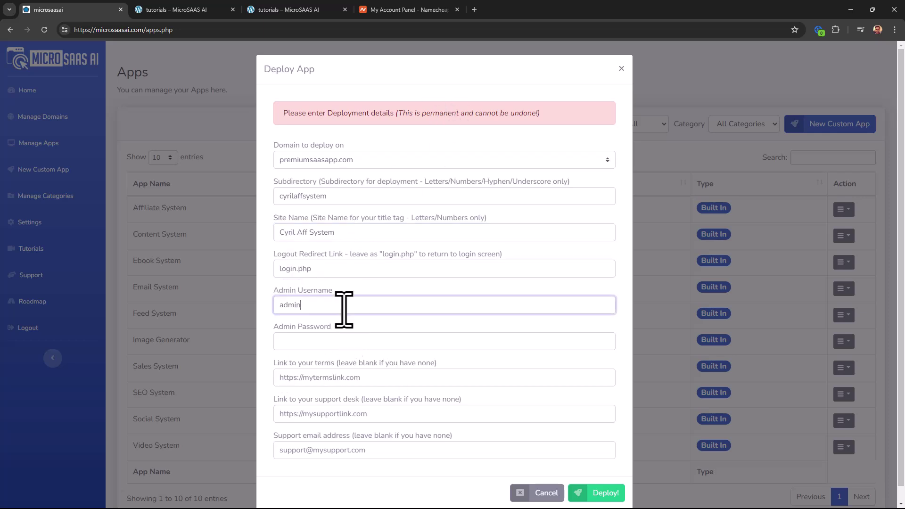
key("ctrl+a")
left_click(399, 346)
scroll(478, 261, "down", 1)
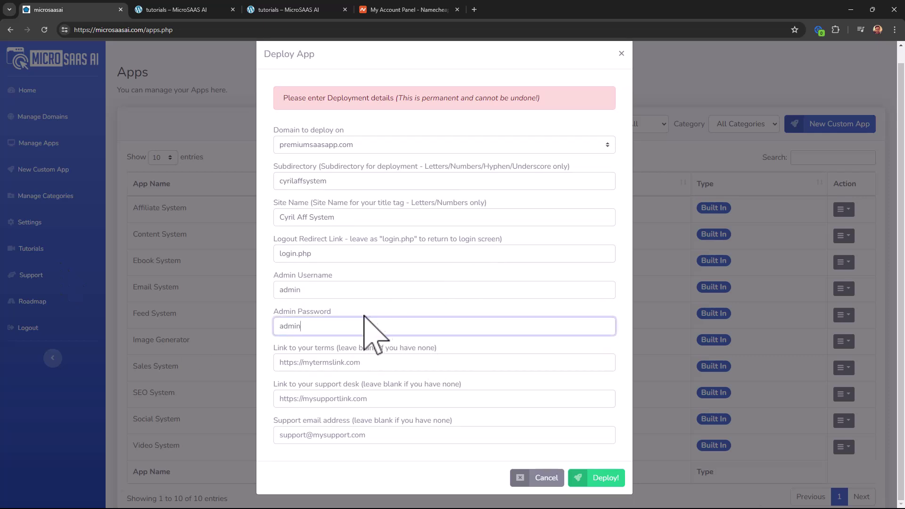
left_click(338, 358)
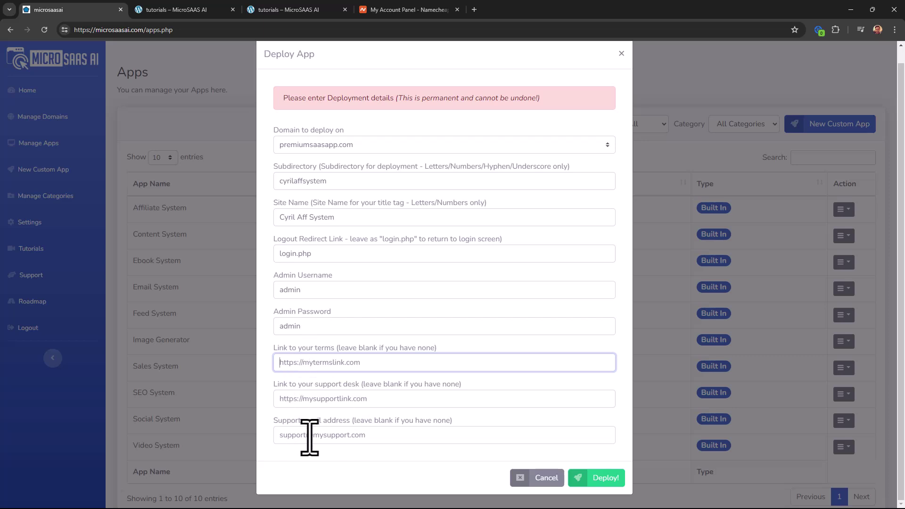
left_click(613, 474)
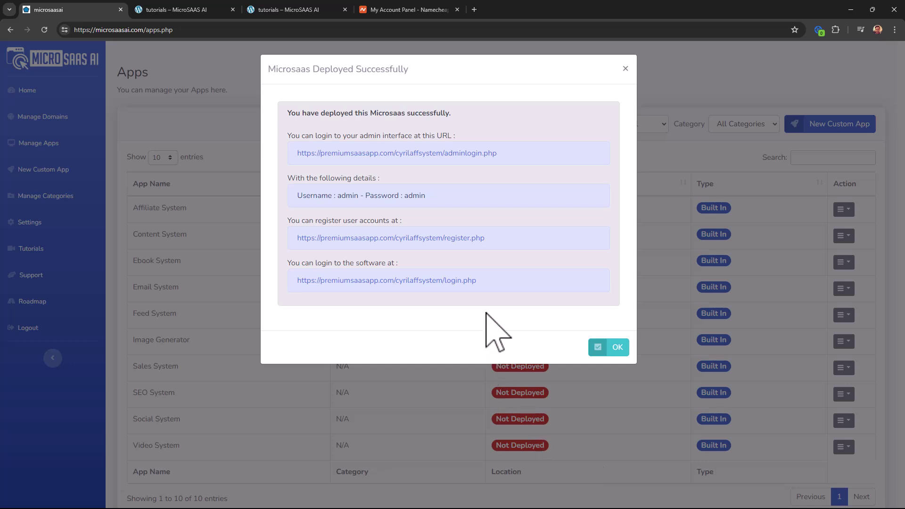
left_click(459, 157, "ctrl")
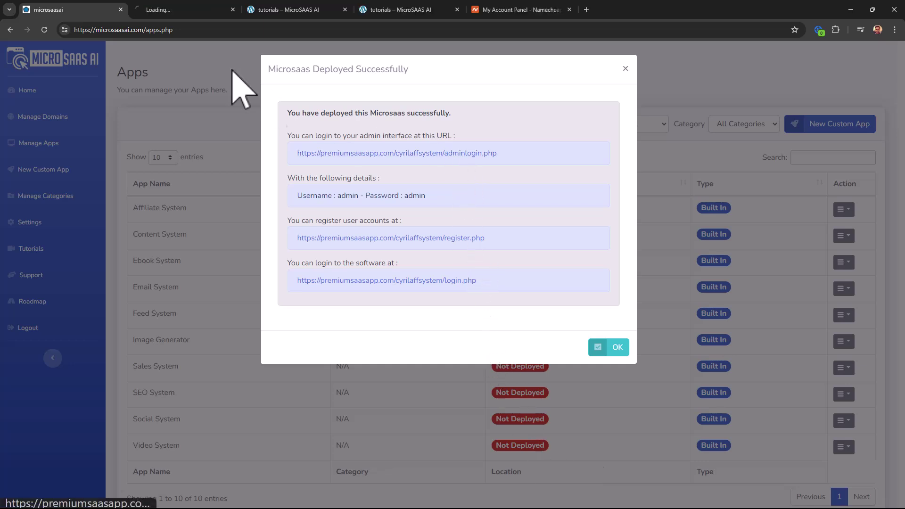
- Log in to the deployed Cyril Aff System admin area with the admin password
left_click(214, 6)
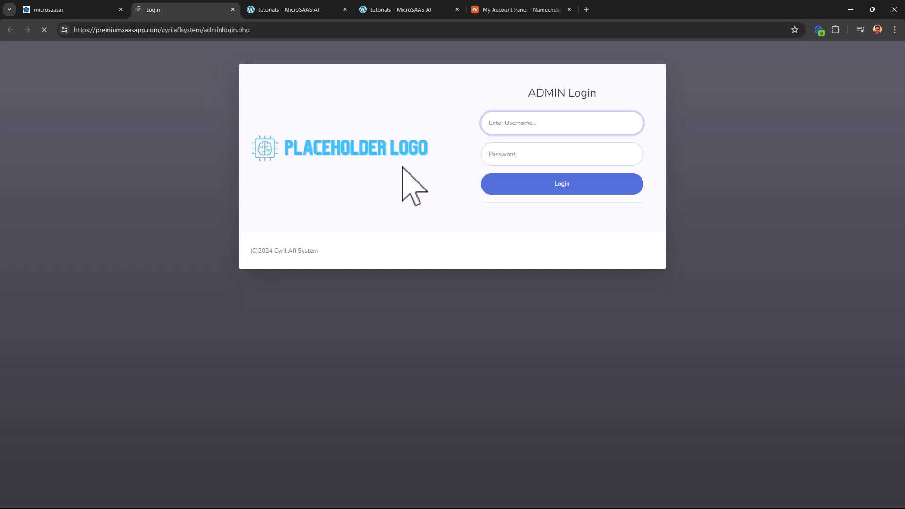
key("Tab")
type("••••")
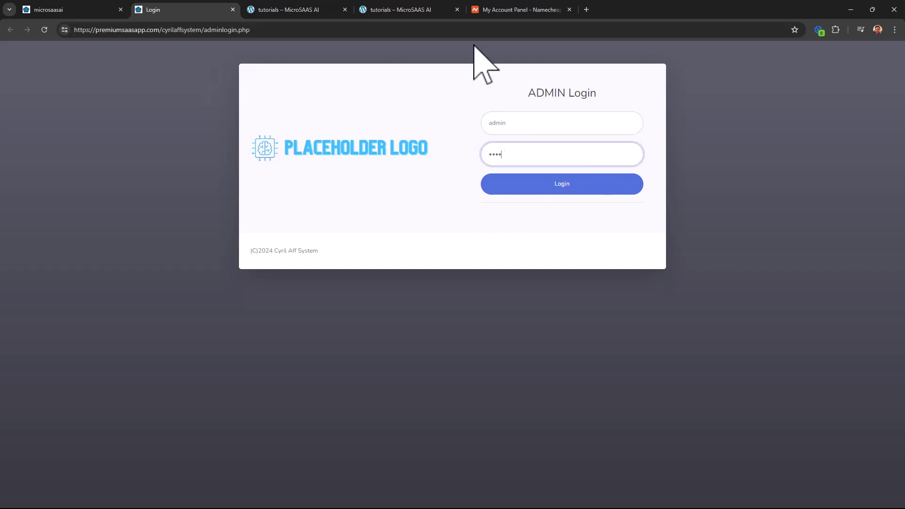
left_click(609, 192)
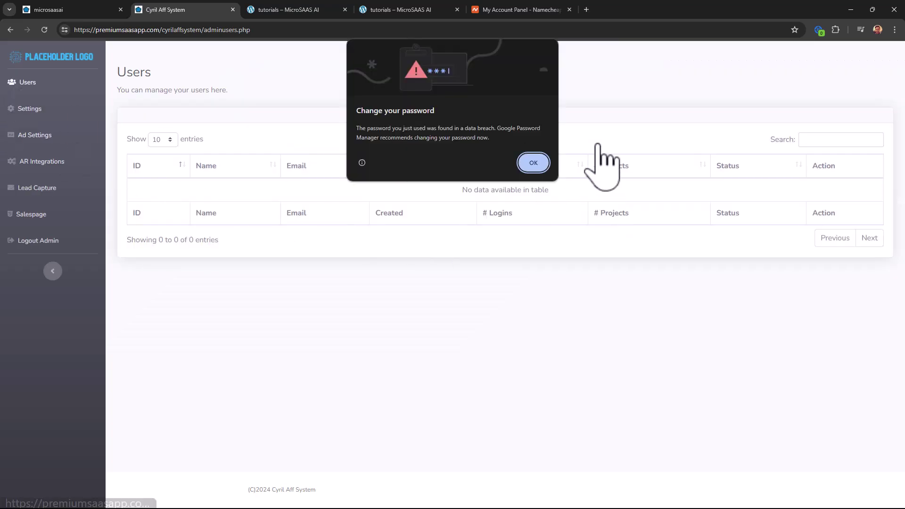
left_click(533, 163)
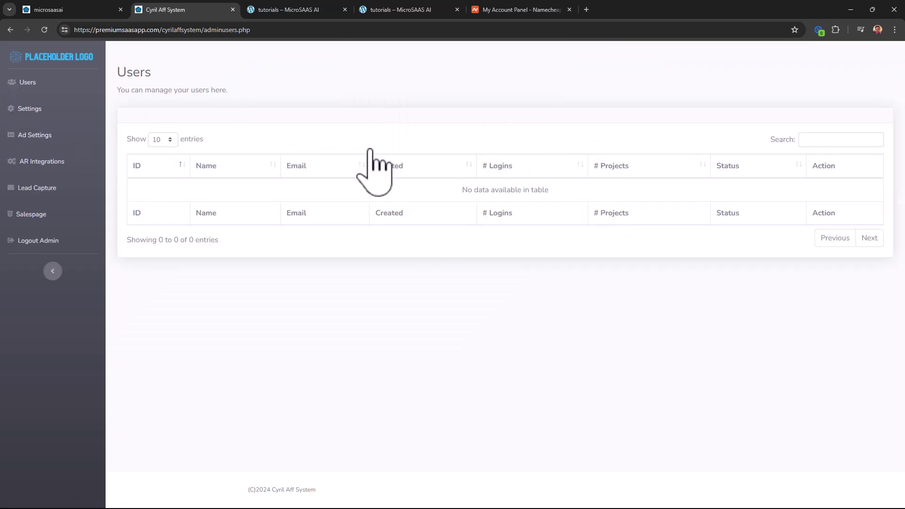
- Review the admin Settings: terms and support links, preset AI model and W+ security key
left_click(33, 109)
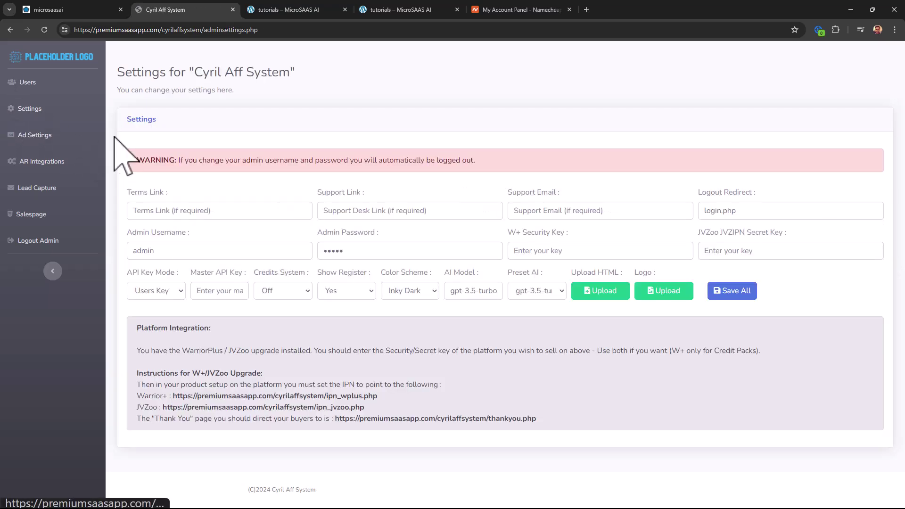
left_click(234, 211)
left_click(368, 213)
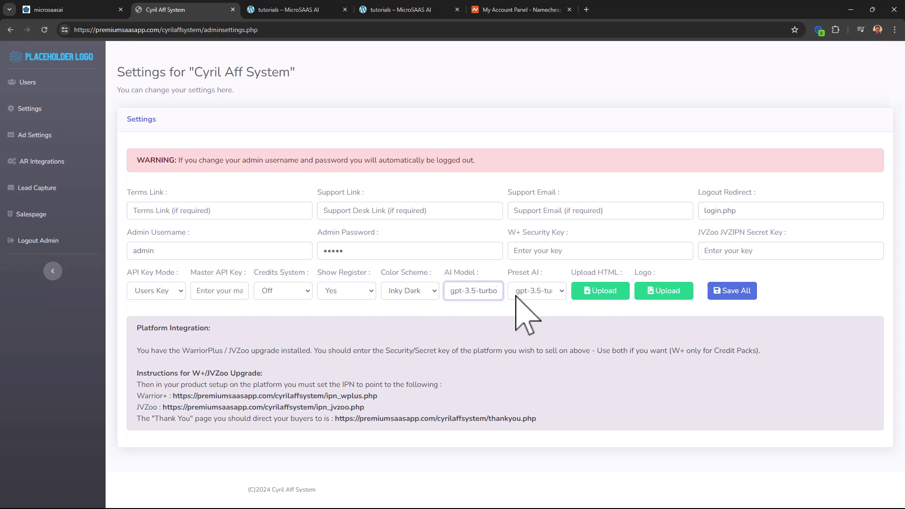
left_click(533, 291)
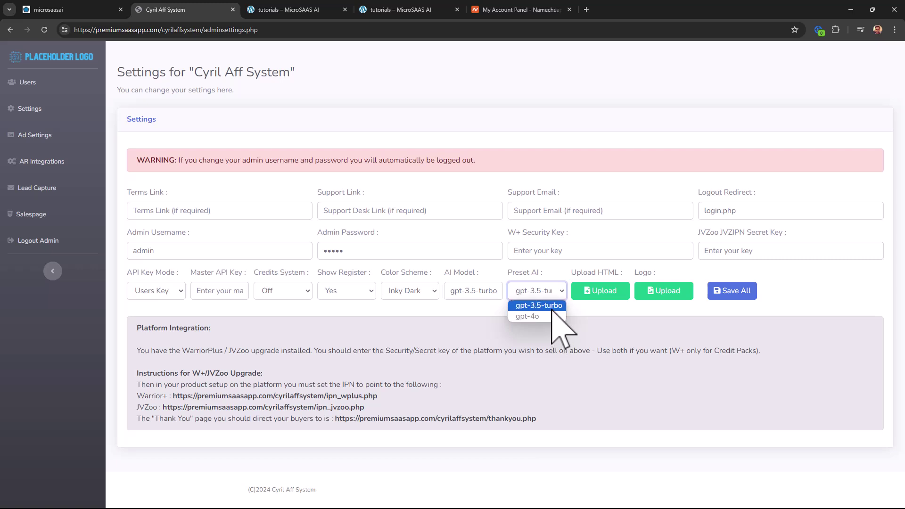
left_click(580, 365)
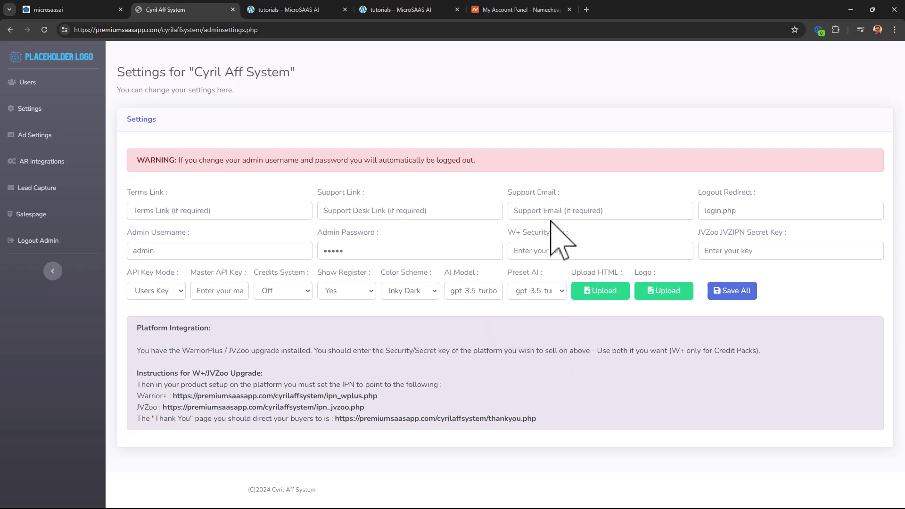
left_click(559, 257)
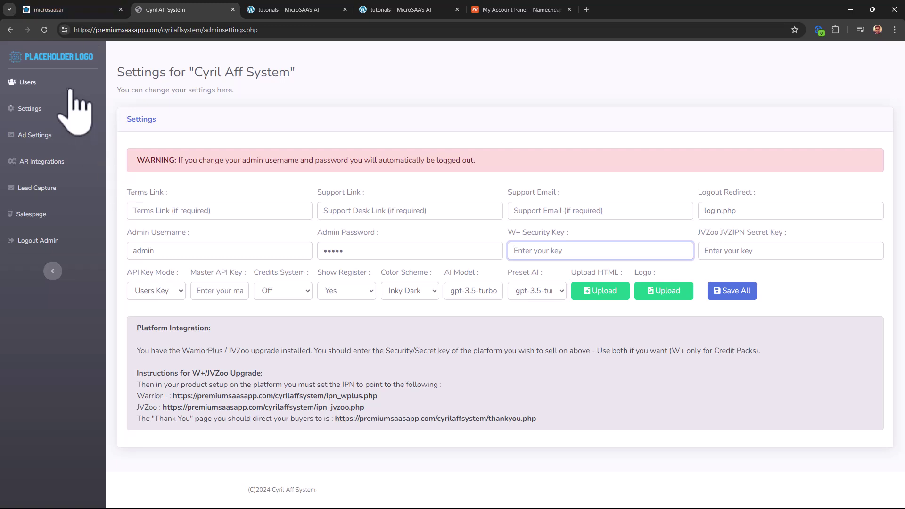
- Browse Ad Settings and AR Integrations, ending on Salespage with Affiliate Crafter as title and product
left_click(44, 142)
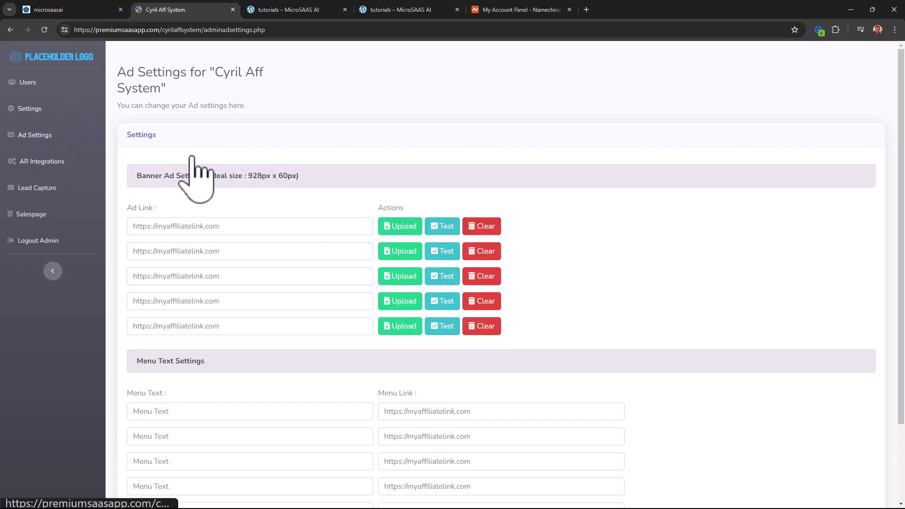
scroll(217, 231, "down", 2)
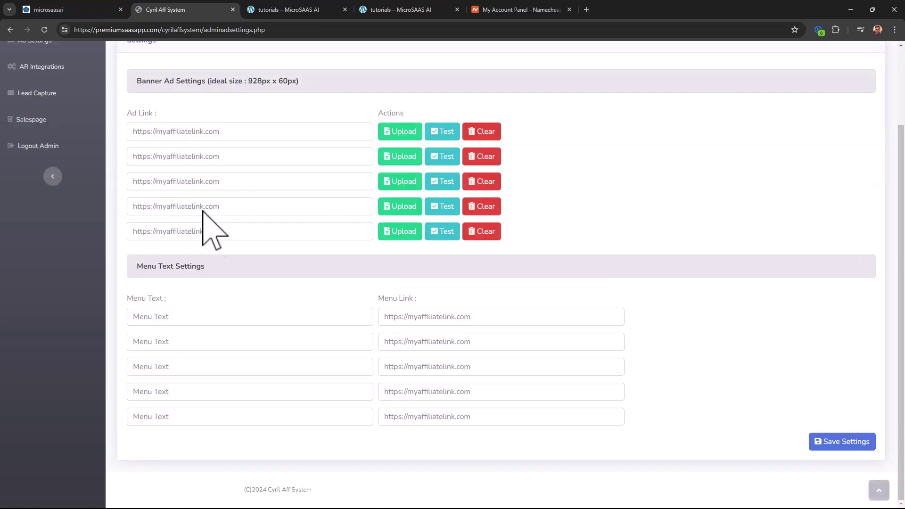
scroll(127, 165, "up", 2)
left_click(26, 162)
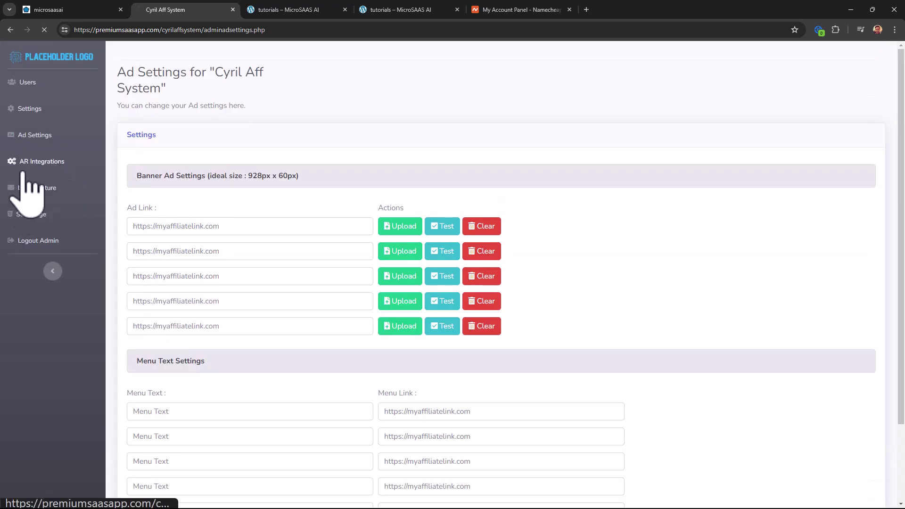
scroll(804, 196, "down", 2)
scroll(735, 127, "up", 2)
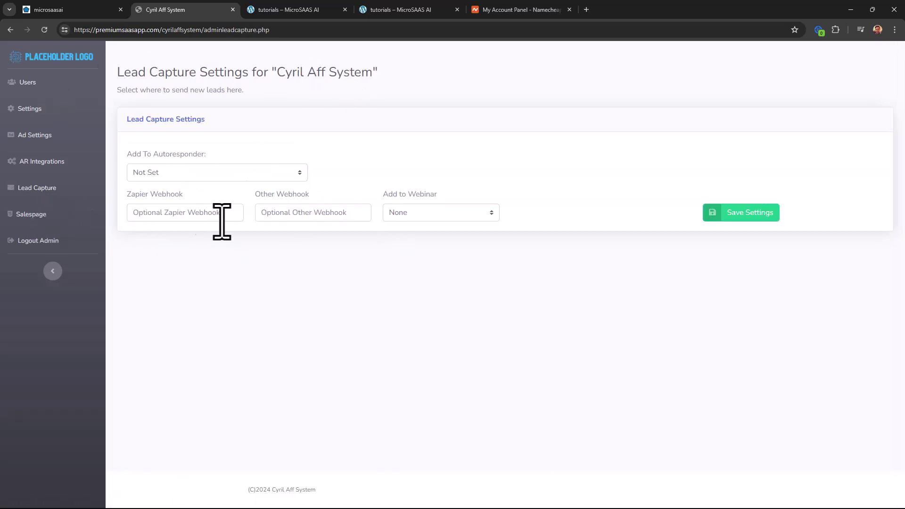
left_click(57, 225)
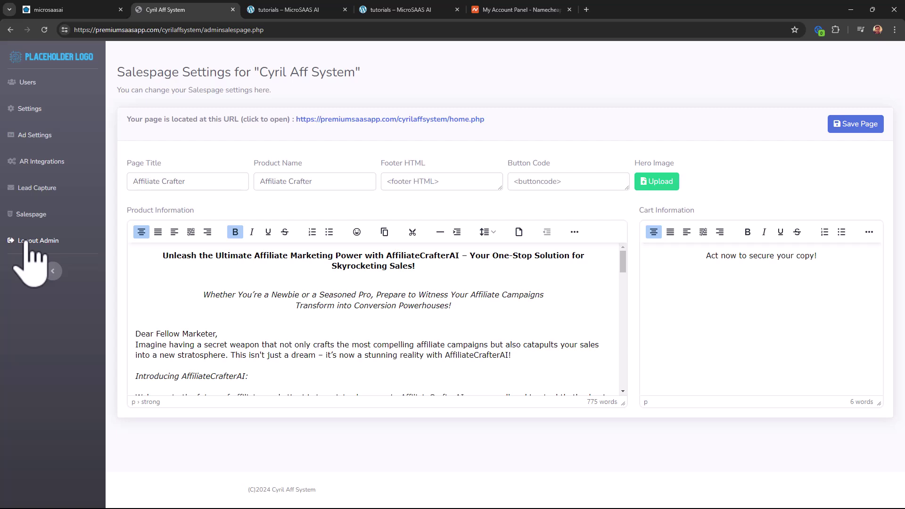
- Dismiss the deployment notice and open the Affiliate System's Personal Login page
left_click(97, 10)
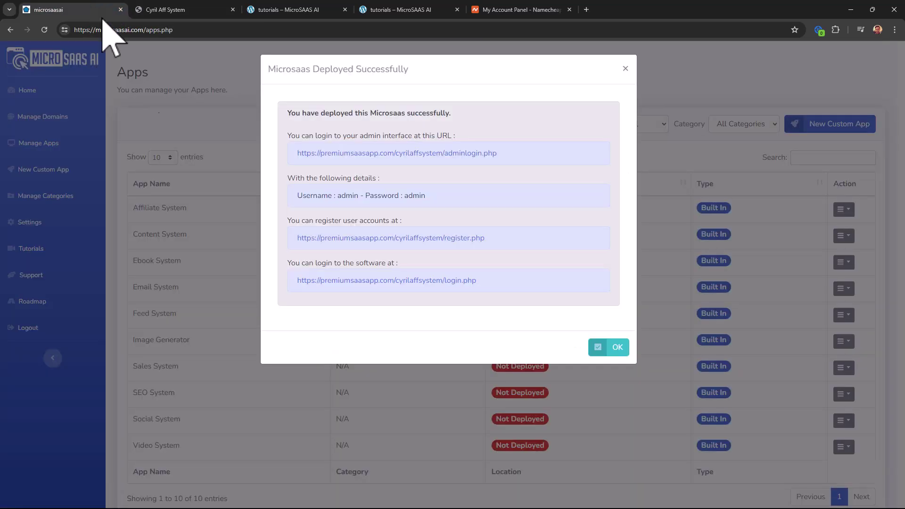
left_click(613, 348)
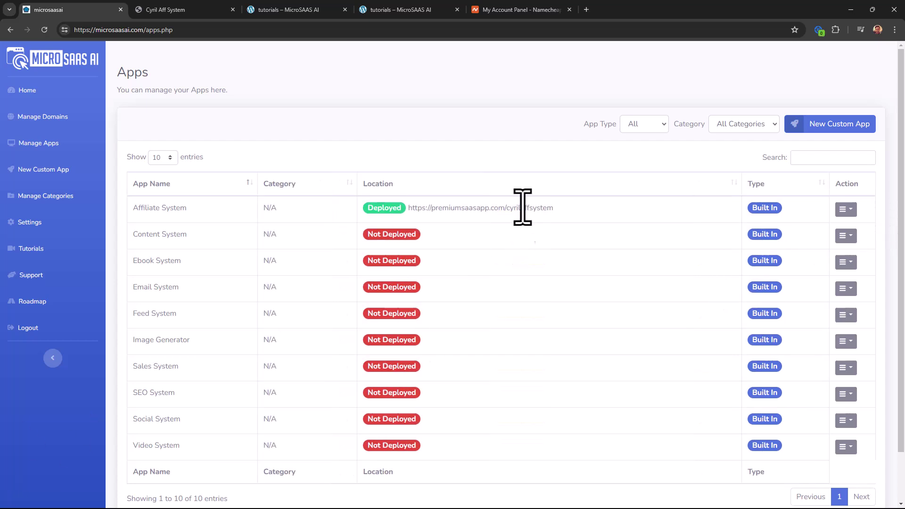
left_click(846, 209)
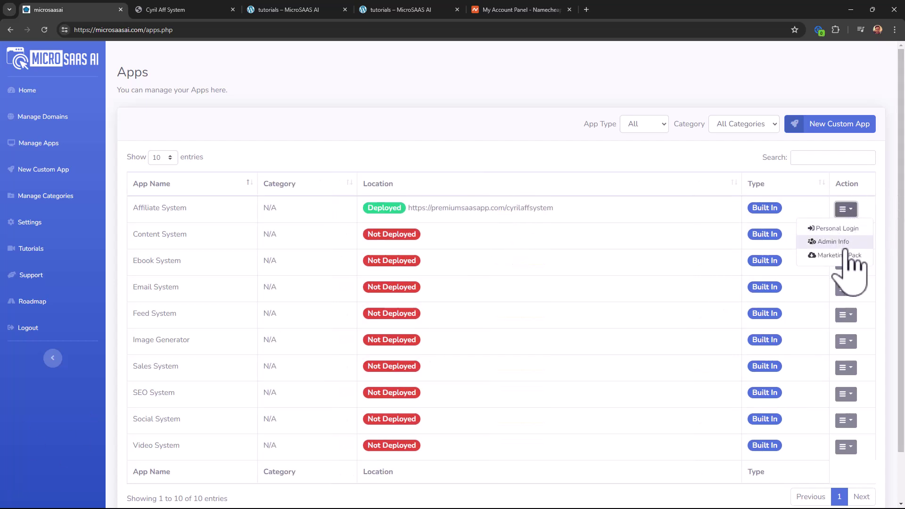
left_click(843, 229)
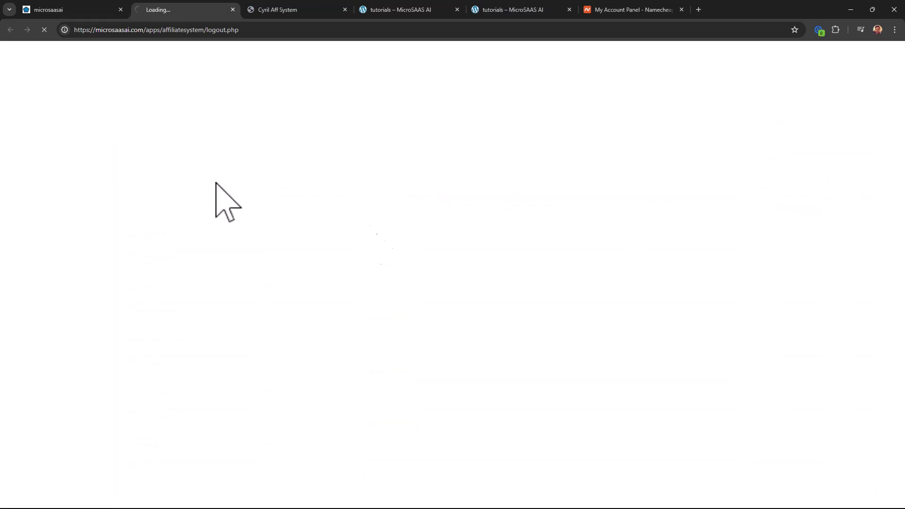
- Sign in to the Affiliate System with the account e-mail and pasted password
type("cy")
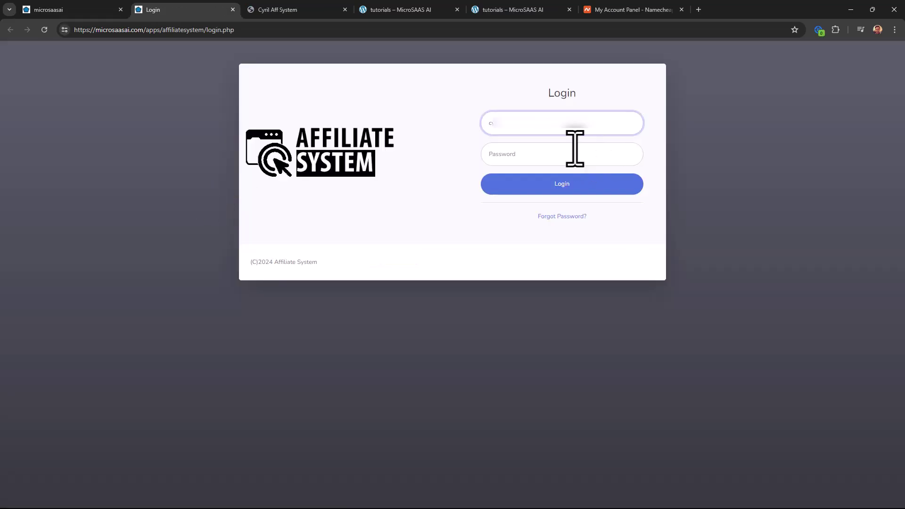
left_click(575, 149)
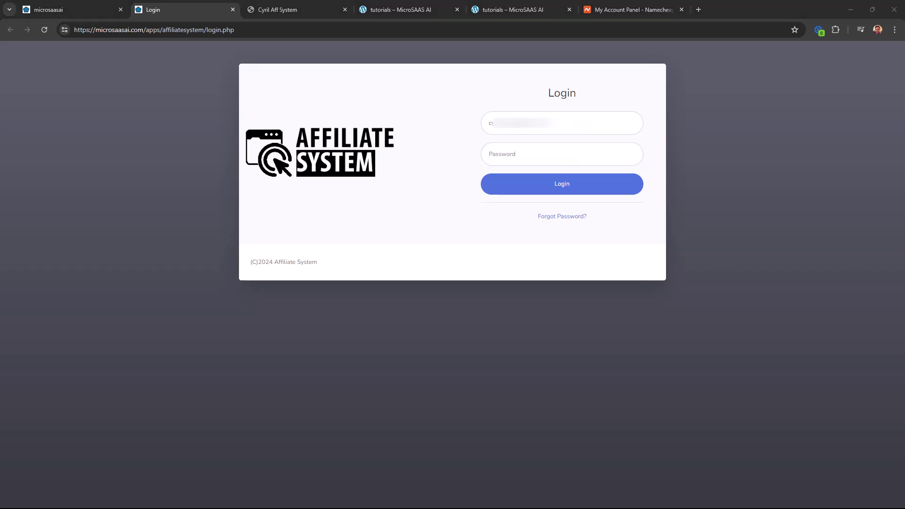
left_click(514, 158)
key("ctrl+v")
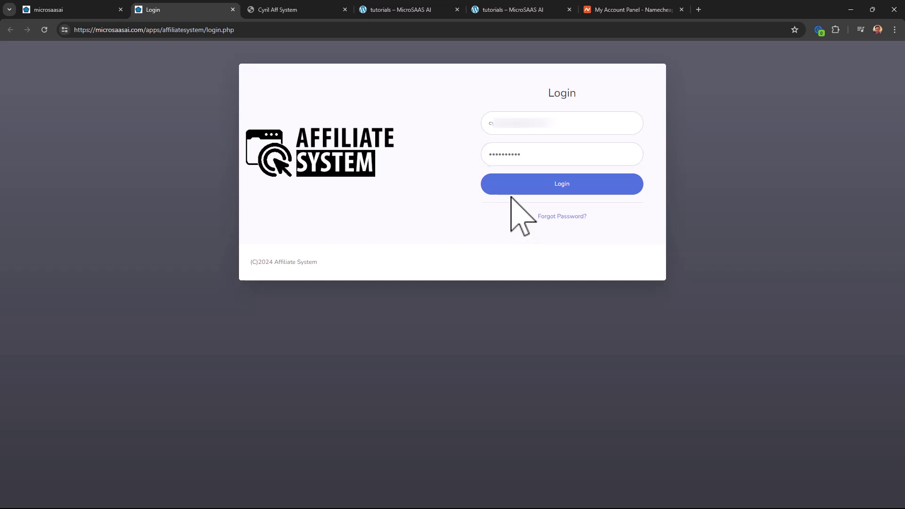
left_click(511, 189)
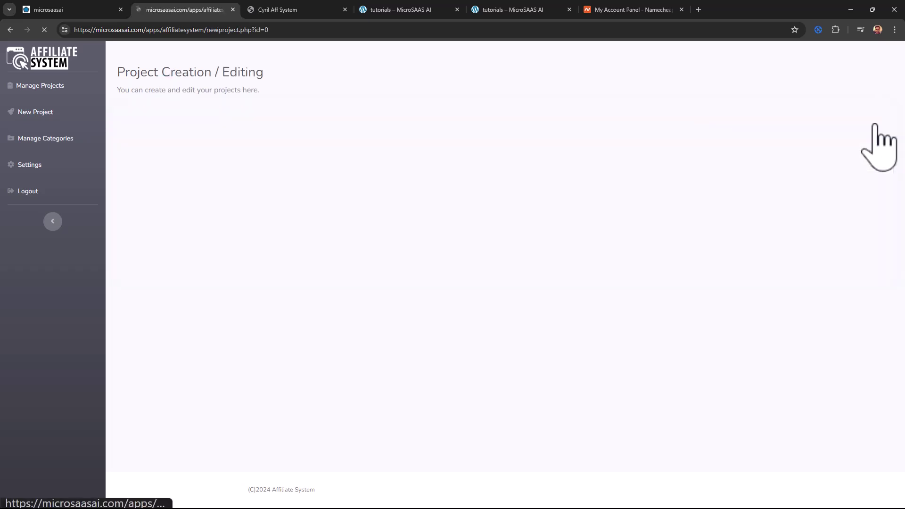
- Scrape tuberankjeet.com into the source content box via the URL to Scrape field
left_click_drag(204, 167, 809, 145)
left_click(484, 202)
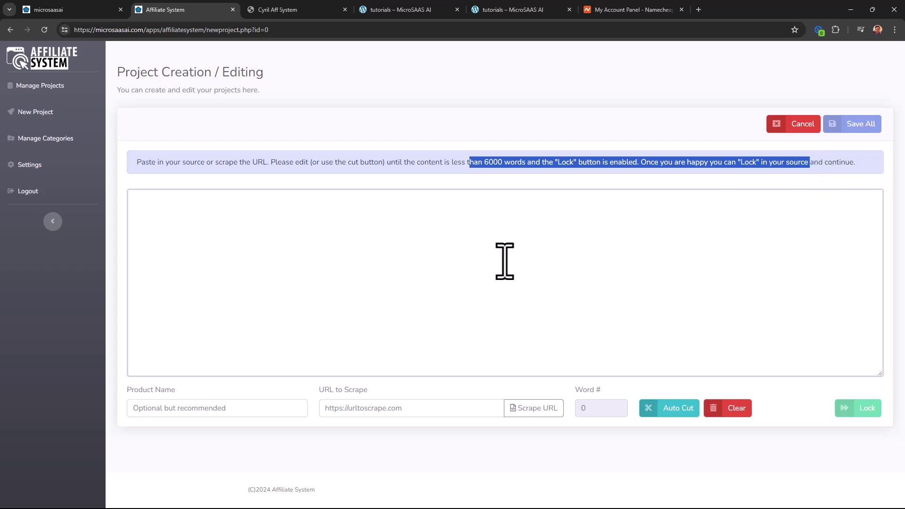
left_click(238, 204)
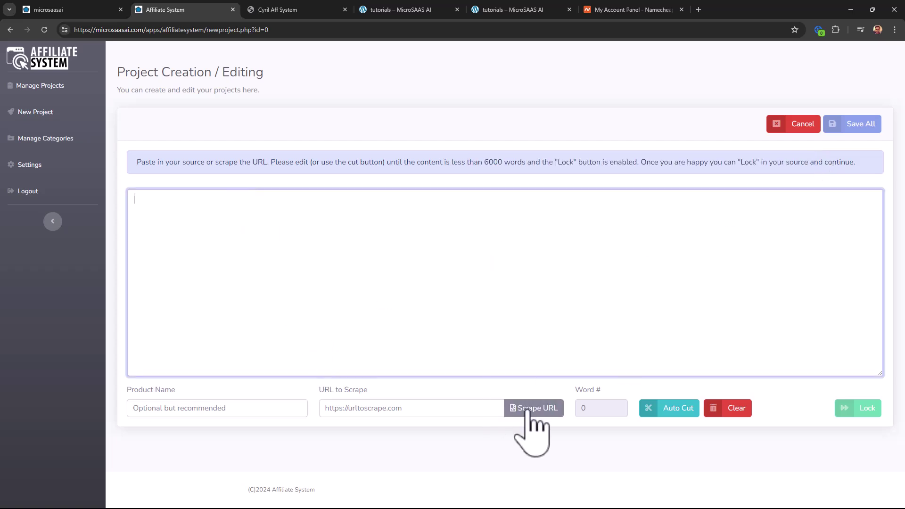
left_click(463, 409)
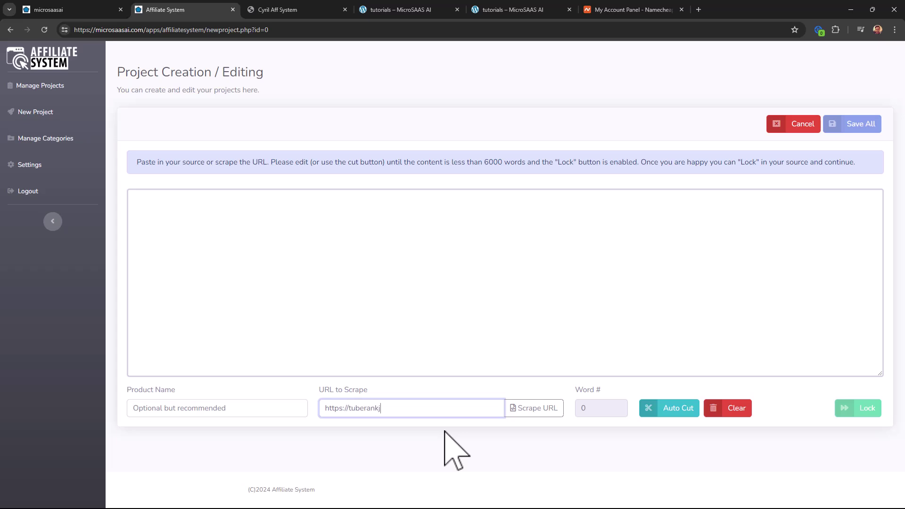
left_click(429, 279)
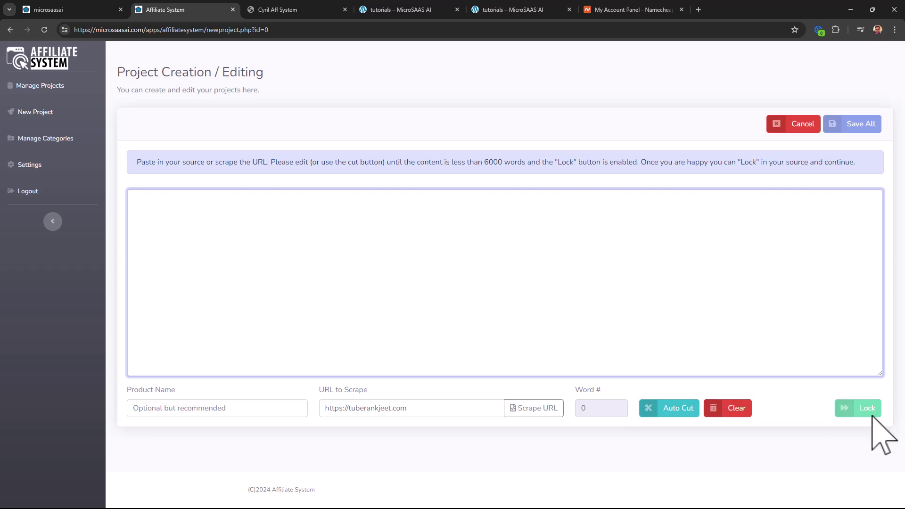
left_click(549, 408)
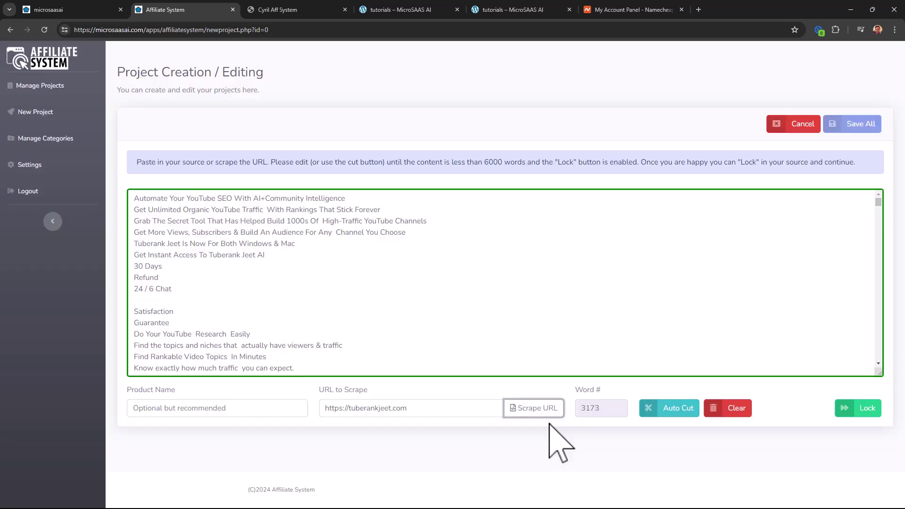
- Lock the source to generate the 792-word Tuberank Jeet AI summary, then return to Apps
scroll(512, 341, "down", 5)
scroll(512, 340, "up", 3)
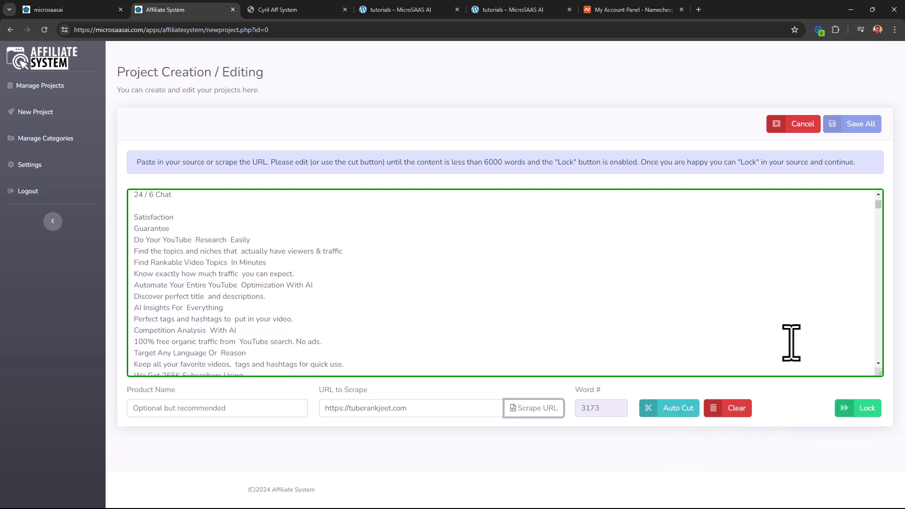
left_click(858, 409)
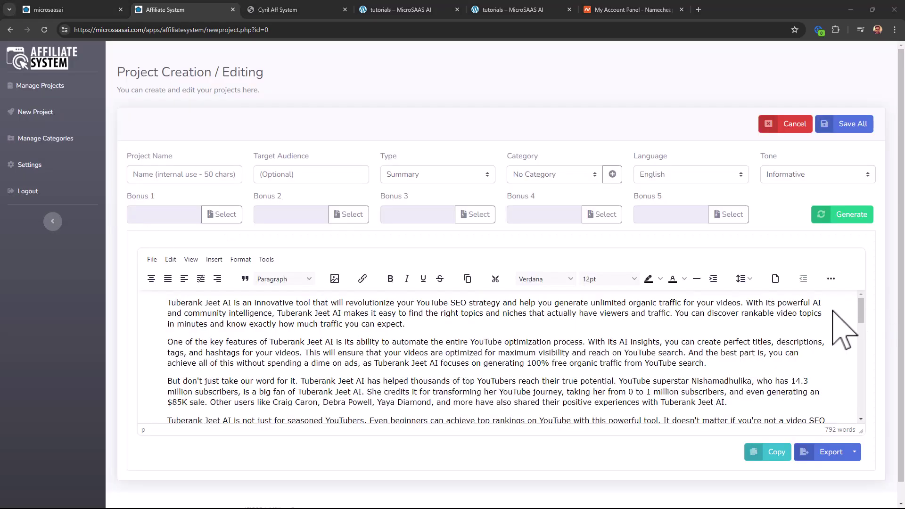
left_click_drag(863, 316, 849, 411)
scroll(859, 401, "up", 3)
left_click(845, 343)
left_click_drag(860, 380, 870, 286)
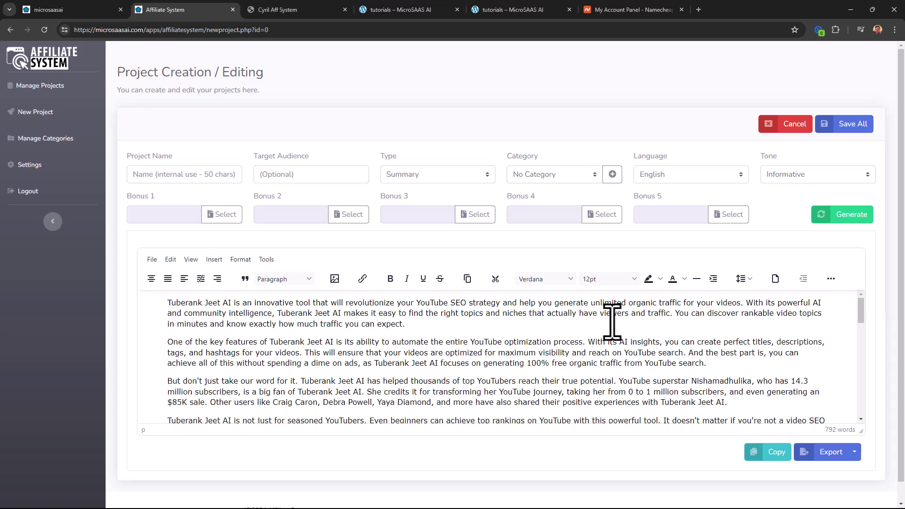
left_click(52, 9)
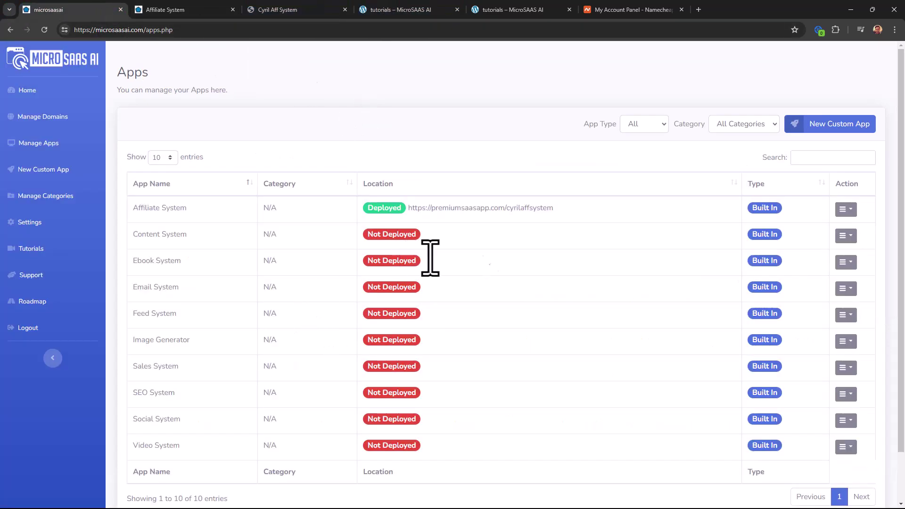
- Review the Apps table, noting Ebook, Email, Feed, Image, Sales and SEO Systems Not Deployed
triple_click(275, 264)
left_click(453, 264)
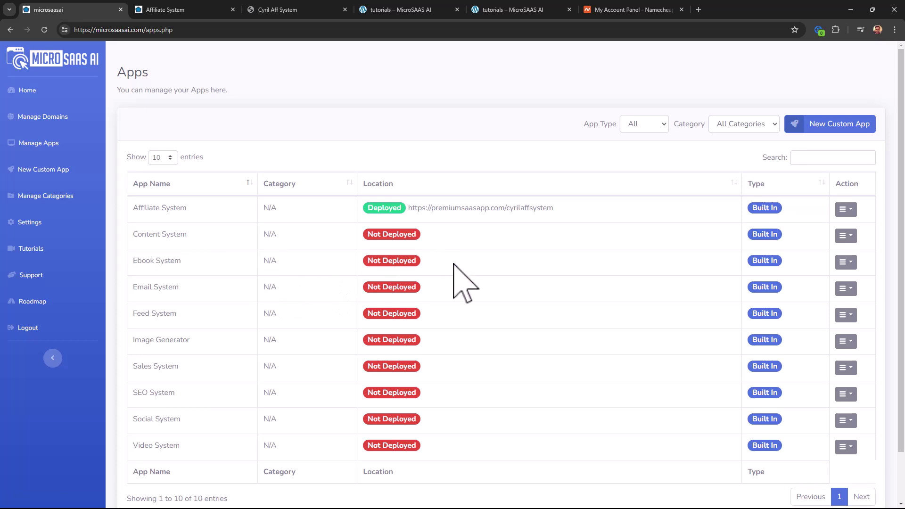
left_click_drag(313, 287, 451, 283)
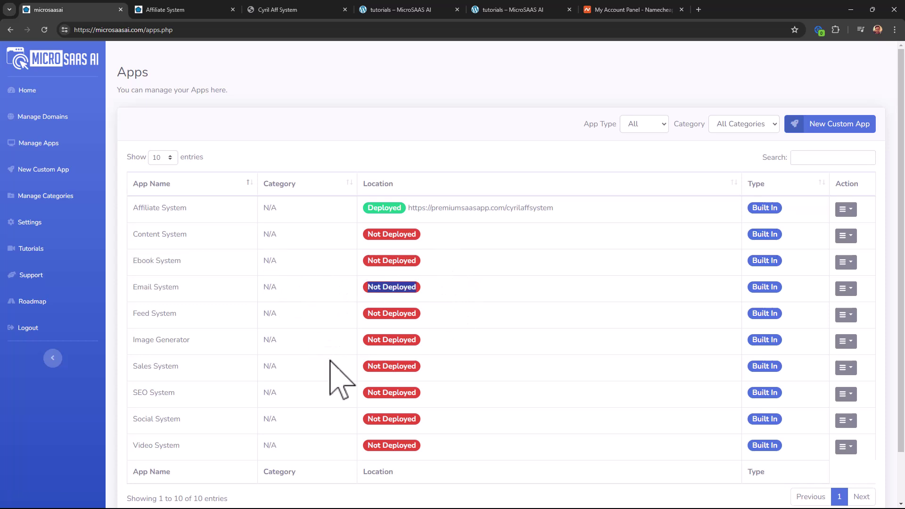
left_click_drag(263, 313, 278, 367)
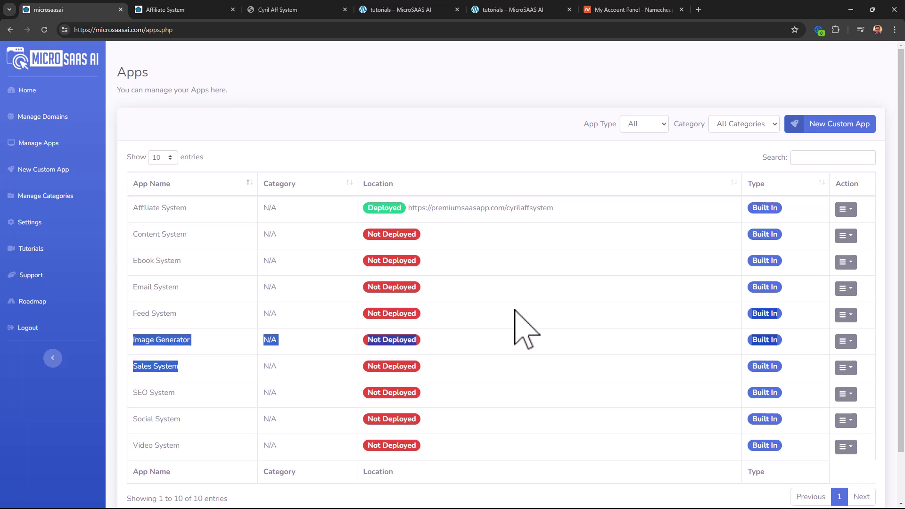
left_click(514, 311)
double_click(270, 366)
left_click(475, 361)
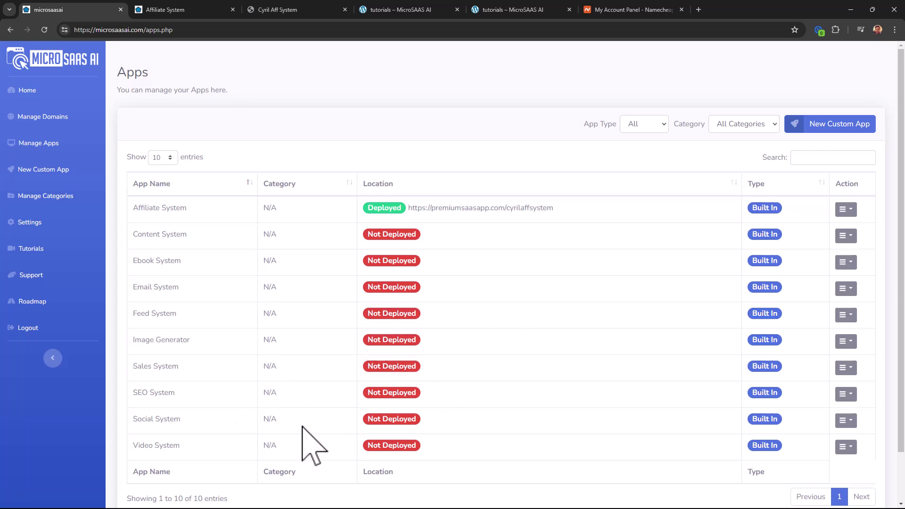
left_click_drag(298, 401, 440, 390)
- Check the Social and Video System rows, then start deploying the Content System
left_click_drag(219, 415, 441, 424)
left_click(510, 406)
left_click_drag(278, 456, 462, 442)
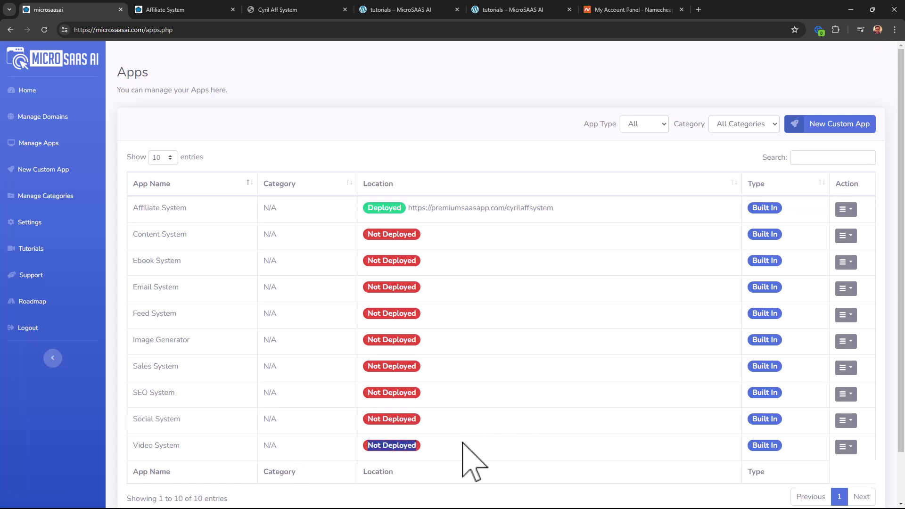
left_click_drag(292, 459, 420, 481)
left_click(511, 426)
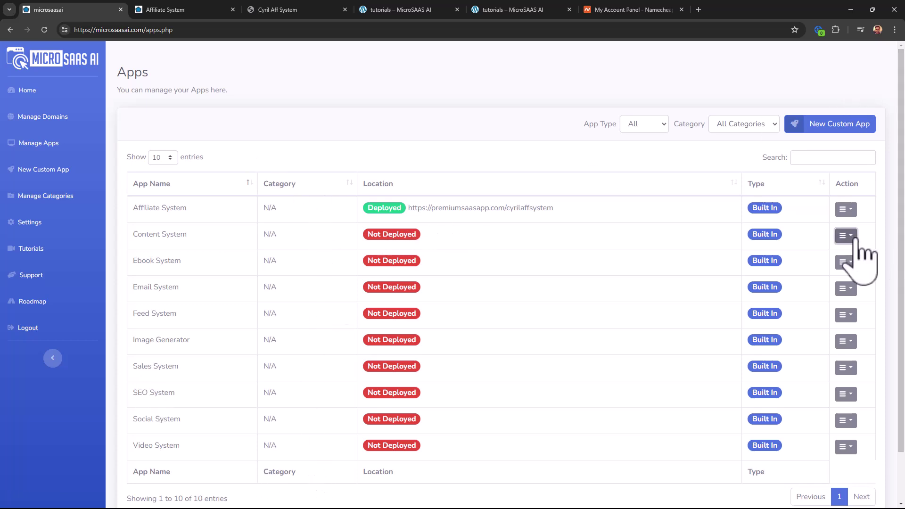
left_click(847, 236)
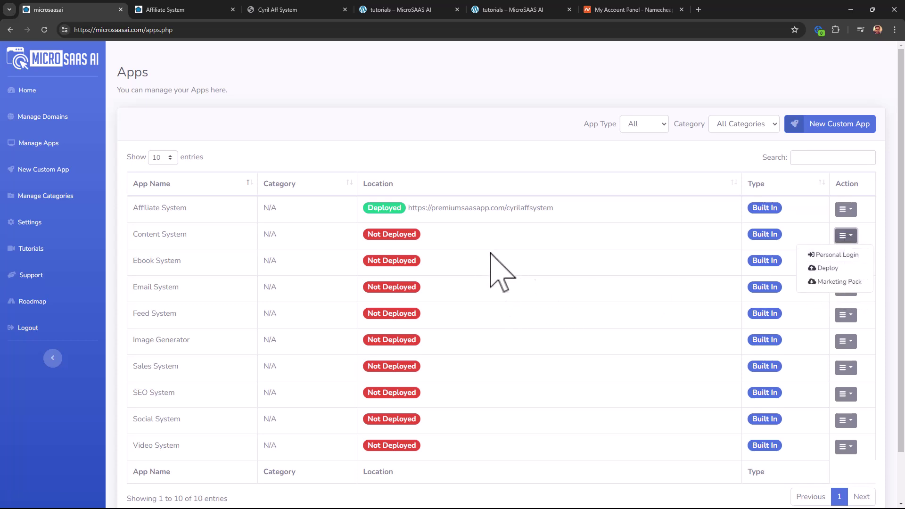
left_click(853, 269)
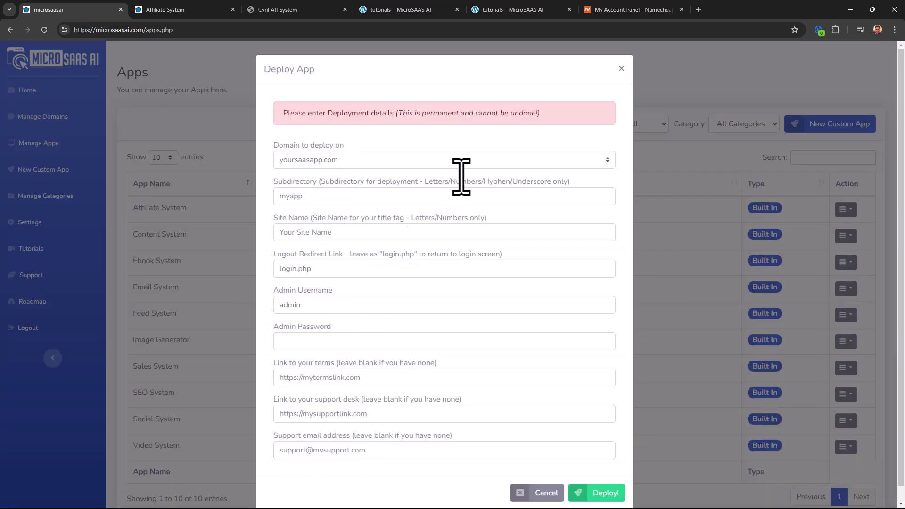
- Check the Affiliate System deployed on premiumsaasapp.com, then return to the apps list
left_click(474, 159)
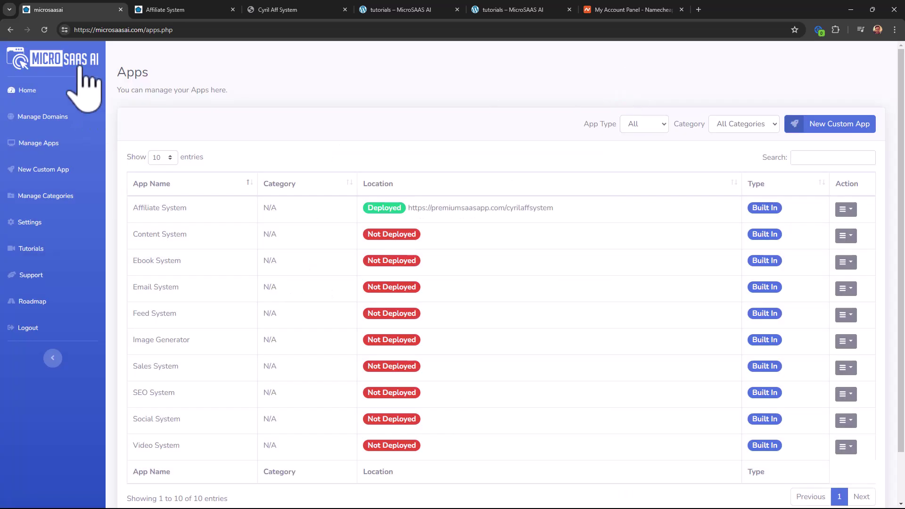
left_click(225, 10)
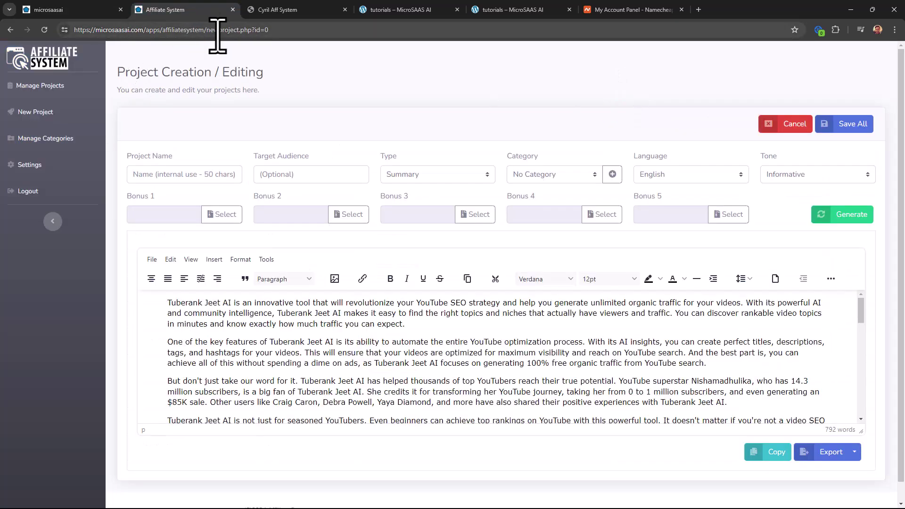
left_click(112, 9)
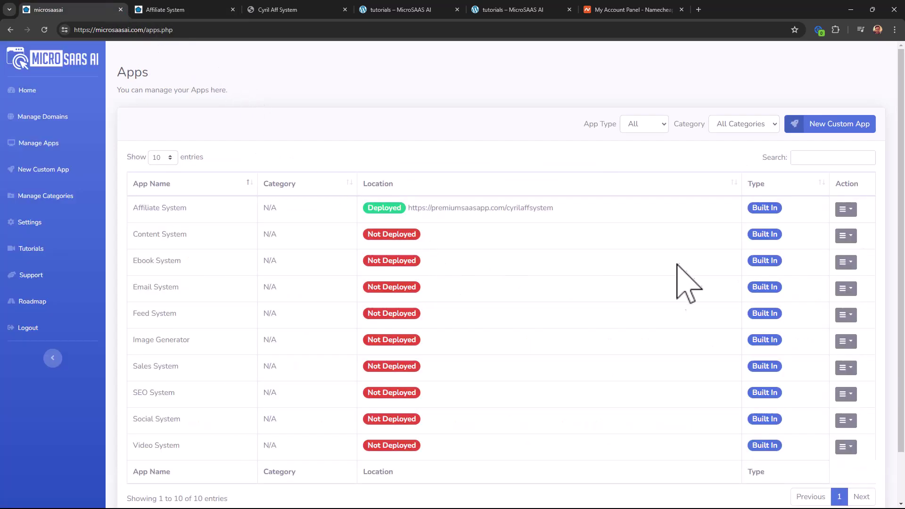
- Download the Feed System marketing pack and open marketing-feed.zip
left_click(846, 315)
left_click(850, 363)
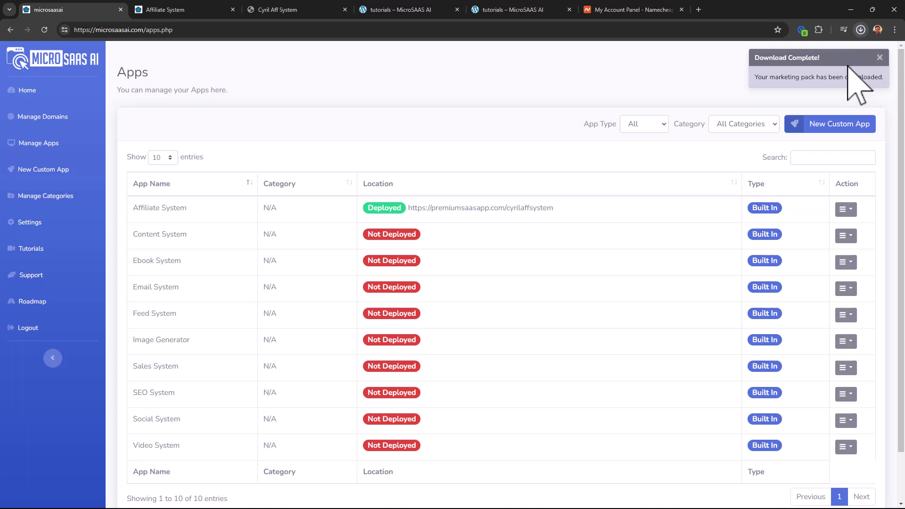
left_click(860, 30)
left_click(843, 71)
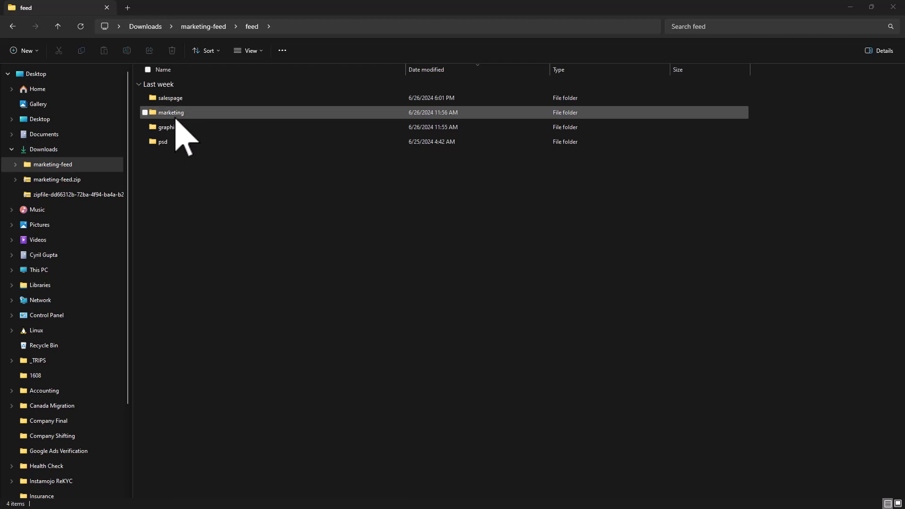
- Open the marketing folder and launch FeedFluencerAI Marketing Materials .docx in Word
double_click(176, 117)
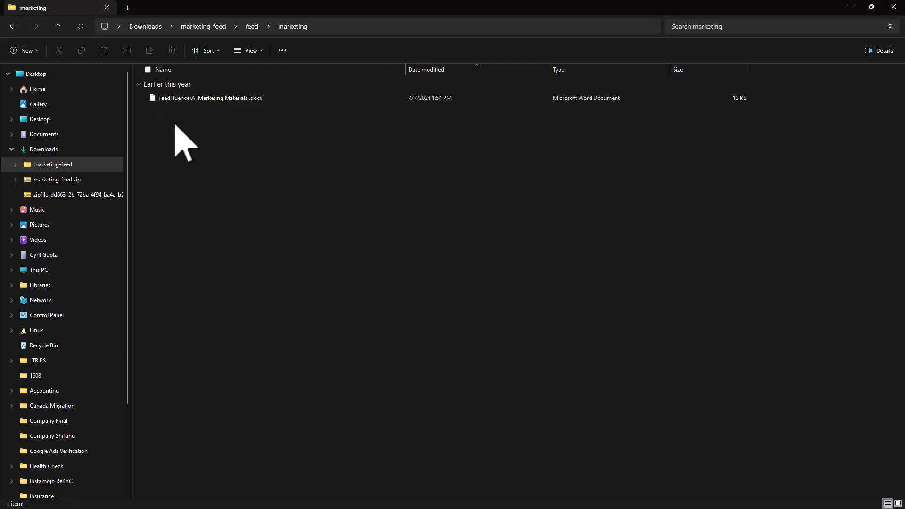
left_click(188, 99)
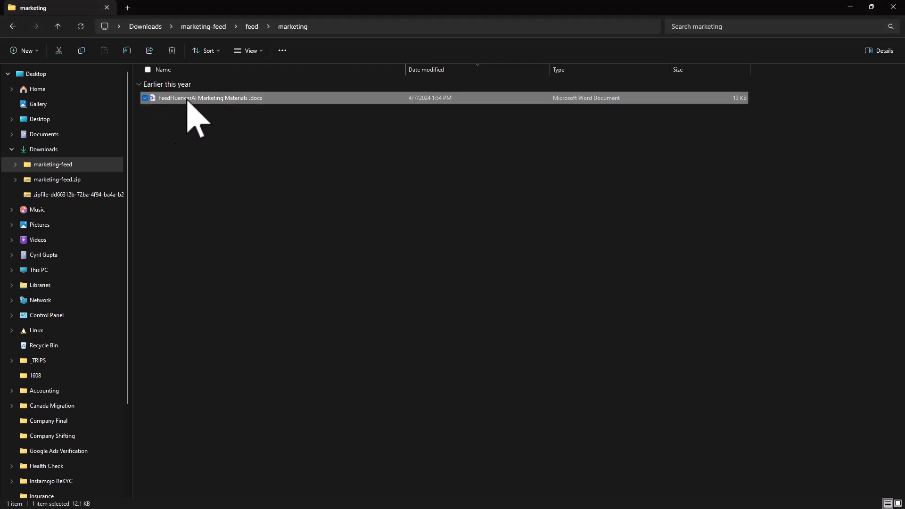
double_click(187, 99)
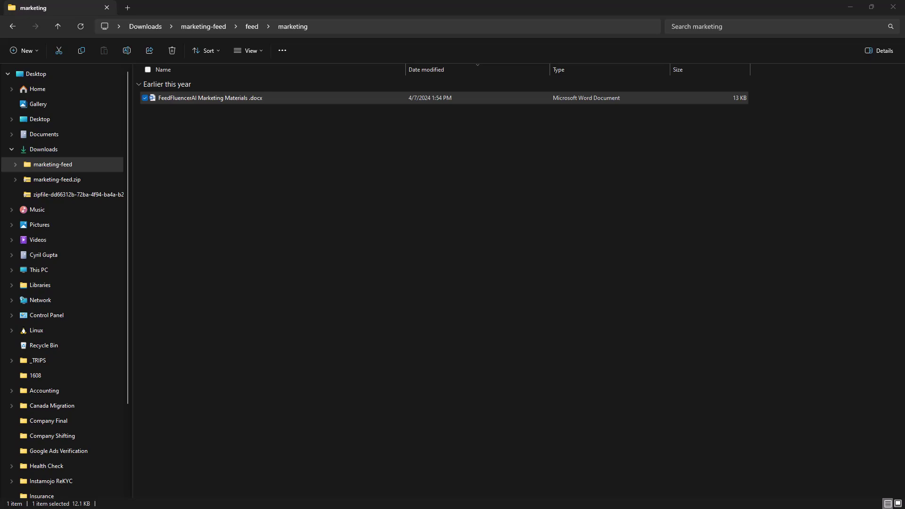
- Read through the FeedFluencerAI marketing emails document, then close Word
scroll(443, 240, "down", 3)
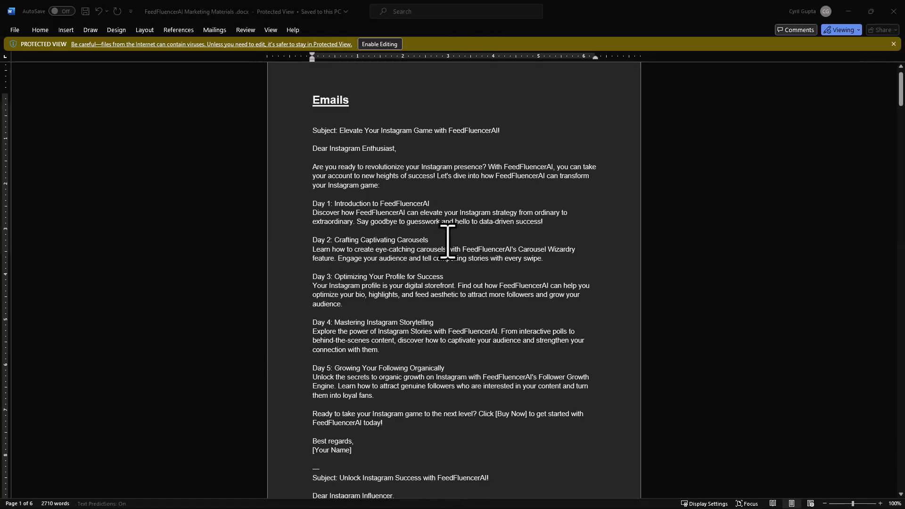
scroll(447, 241, "down", 15)
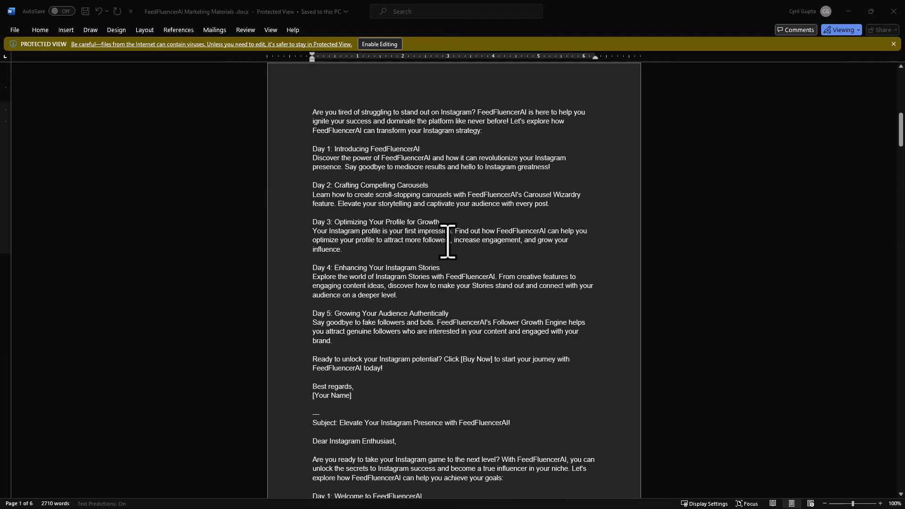
scroll(447, 242, "down", 8)
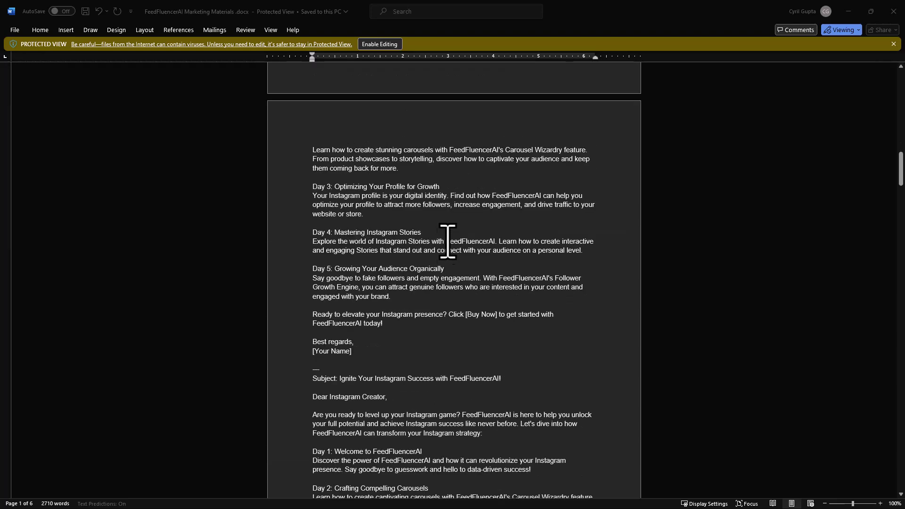
scroll(373, 370, "down", 3)
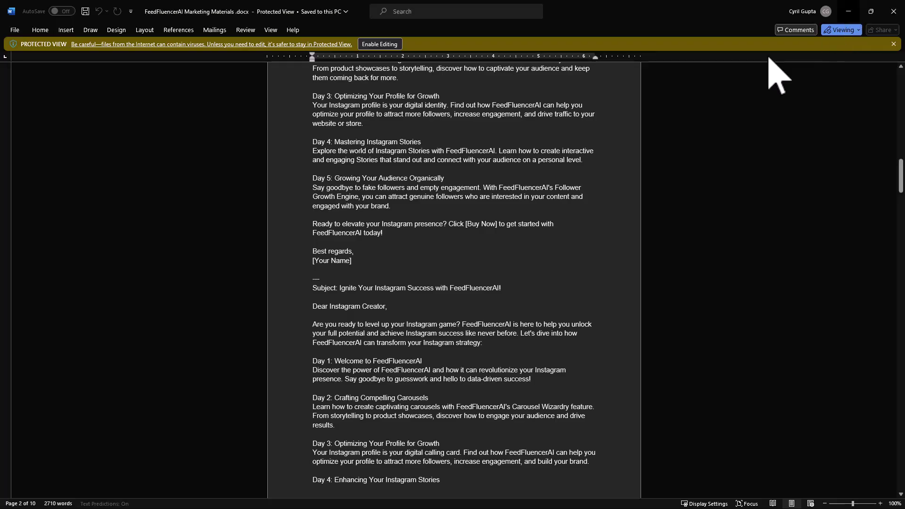
left_click(847, 11)
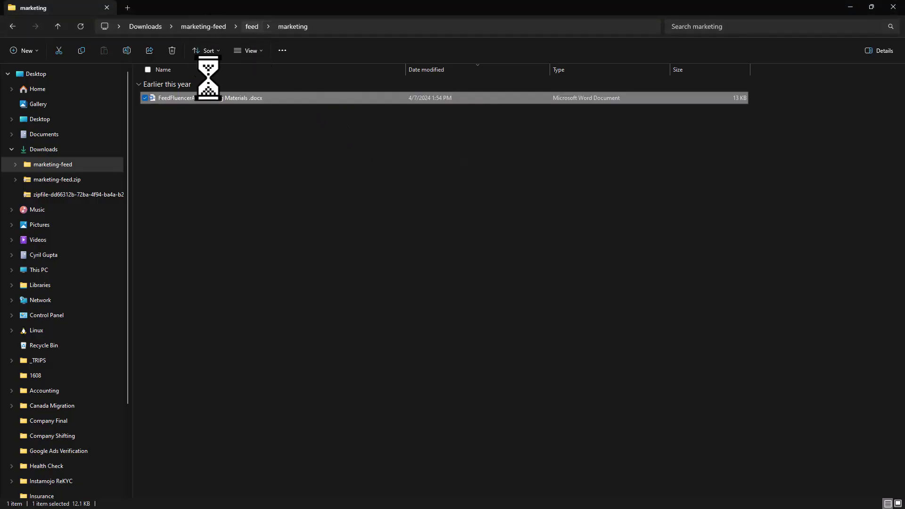
- Browse the salespage folder of the feed pack and return to the feed folder
left_click(247, 29)
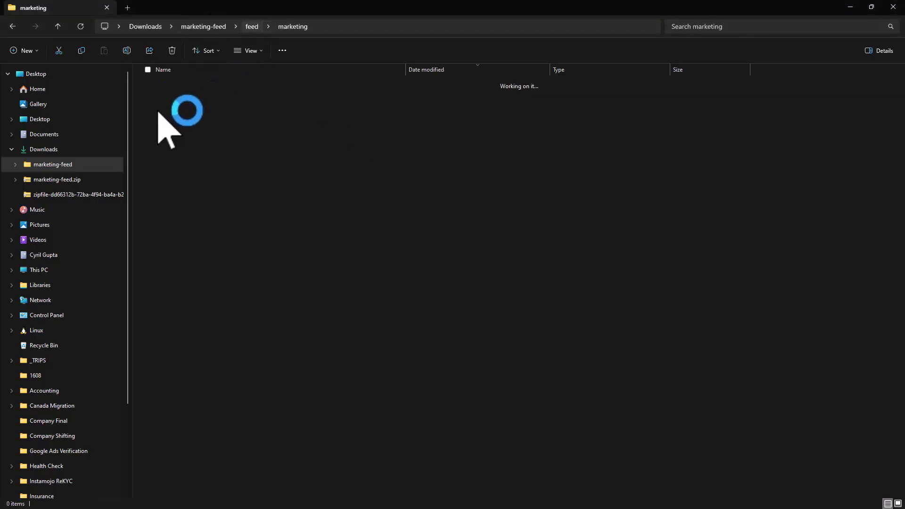
left_click(208, 126)
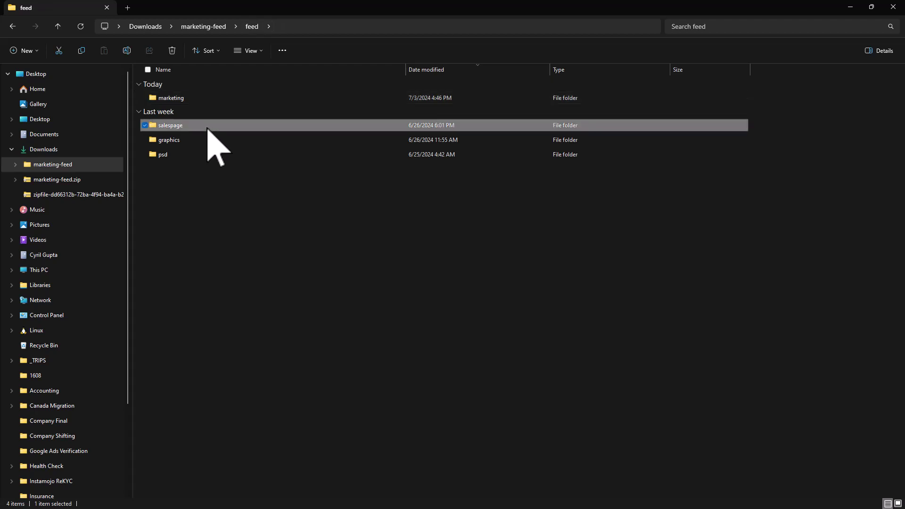
double_click(208, 127)
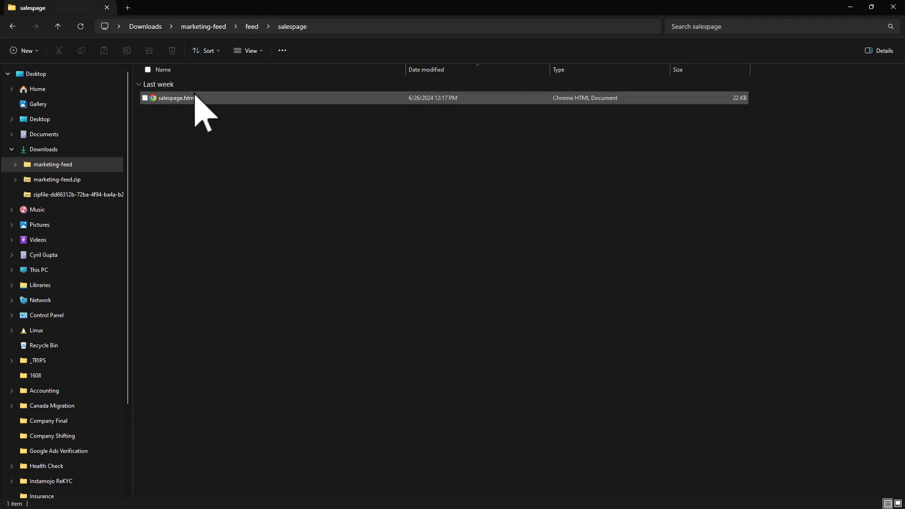
left_click(250, 26)
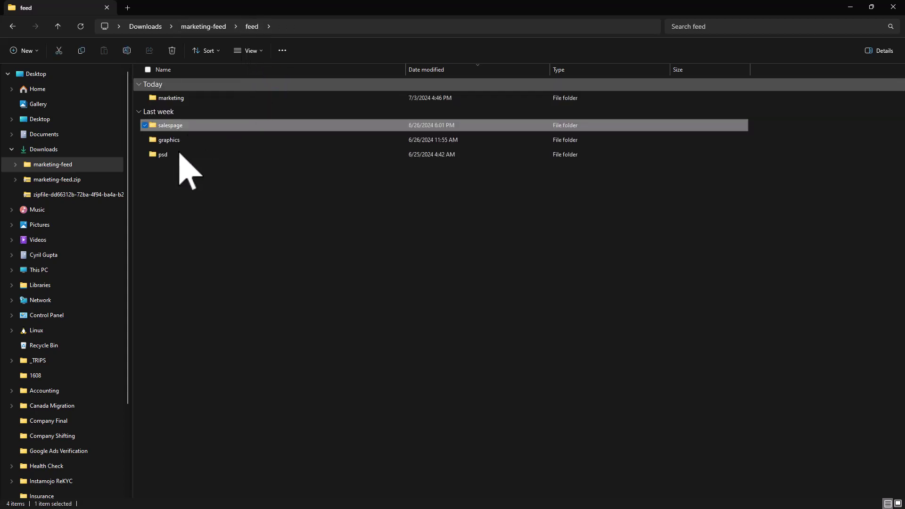
- Preview graphic (7).png in graphics > graphic9
double_click(187, 140)
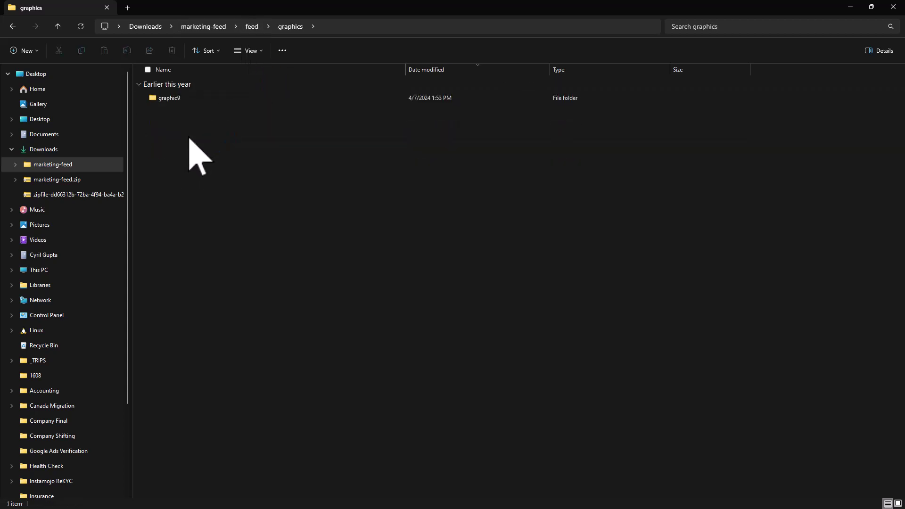
double_click(189, 99)
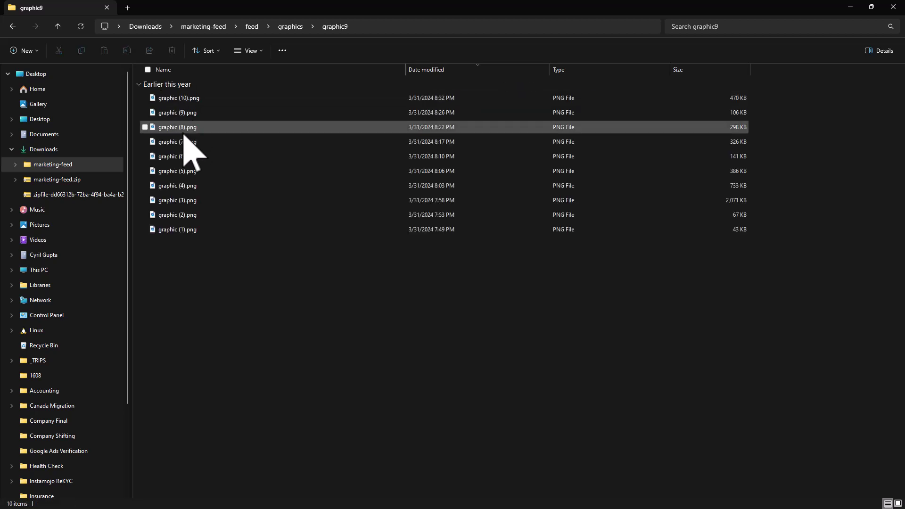
left_click(202, 146)
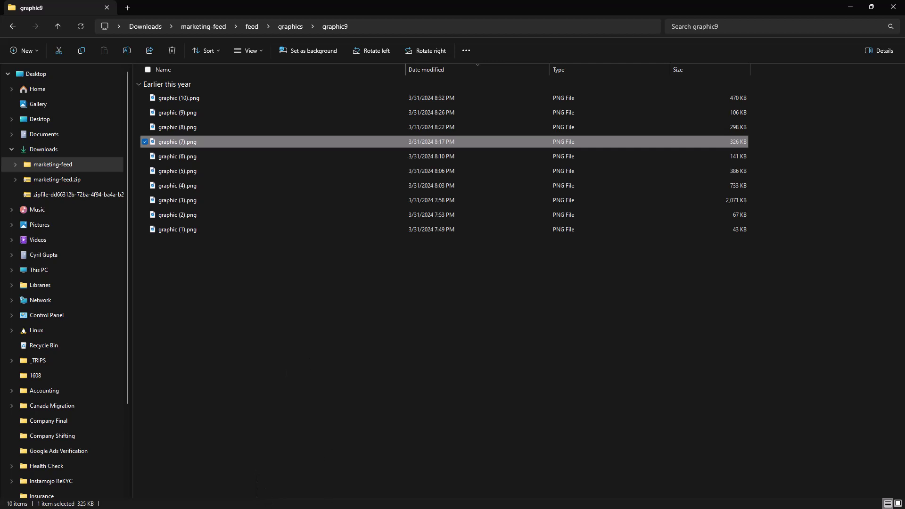
key("Return")
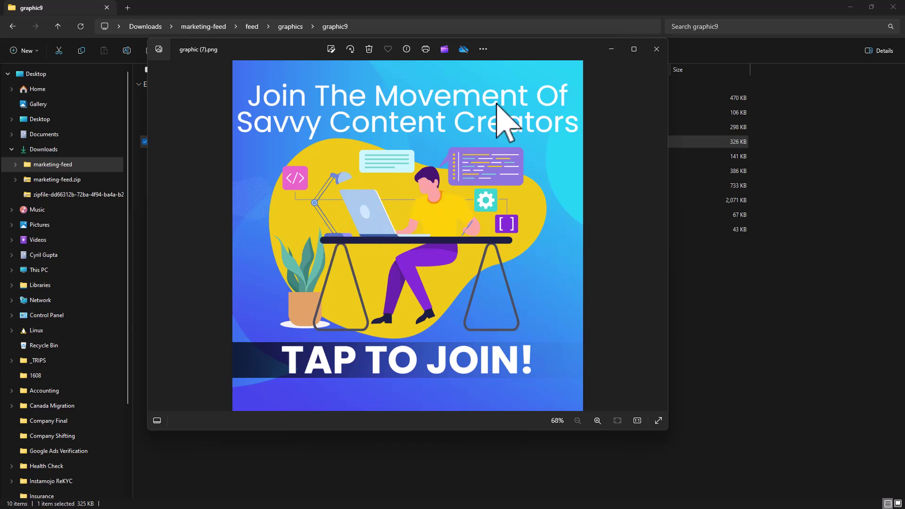
left_click(620, 52)
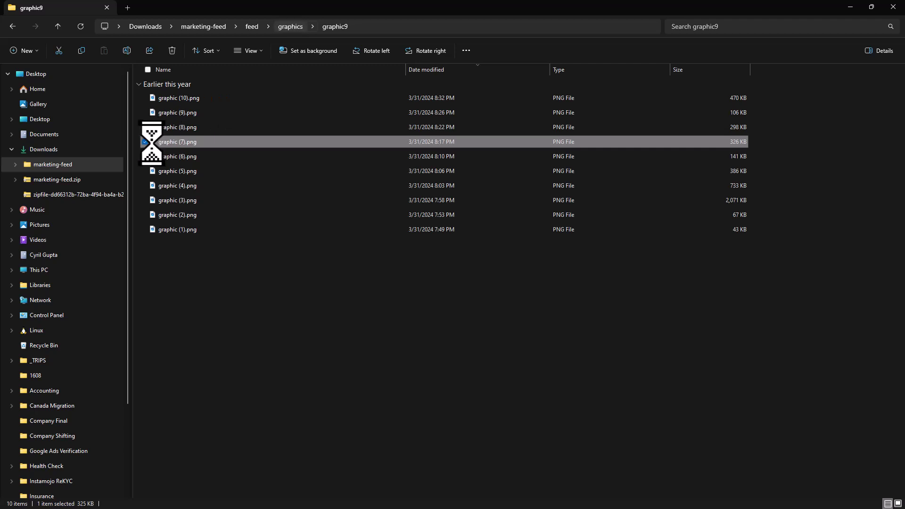
- Go back up to the feed folder, open psd, and minimize File Explorer
key("alt+Up")
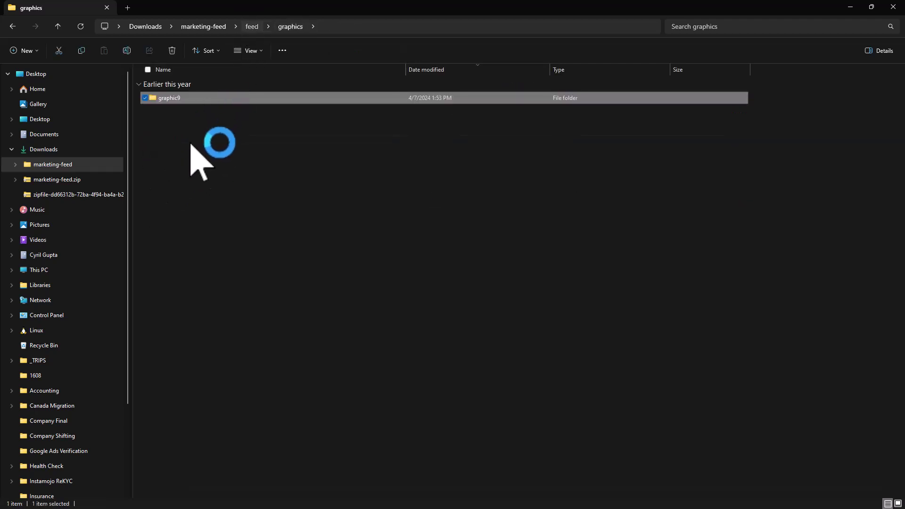
key("alt+Up")
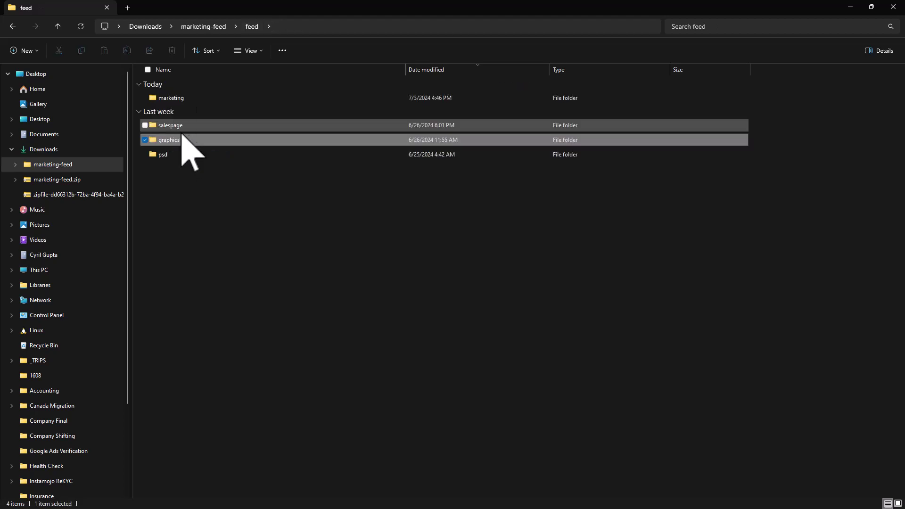
left_click(169, 156)
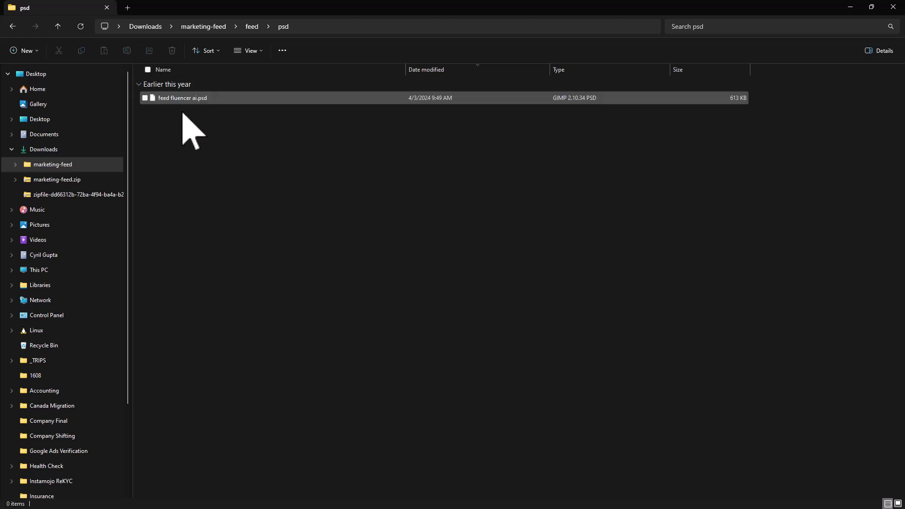
left_click(850, 8)
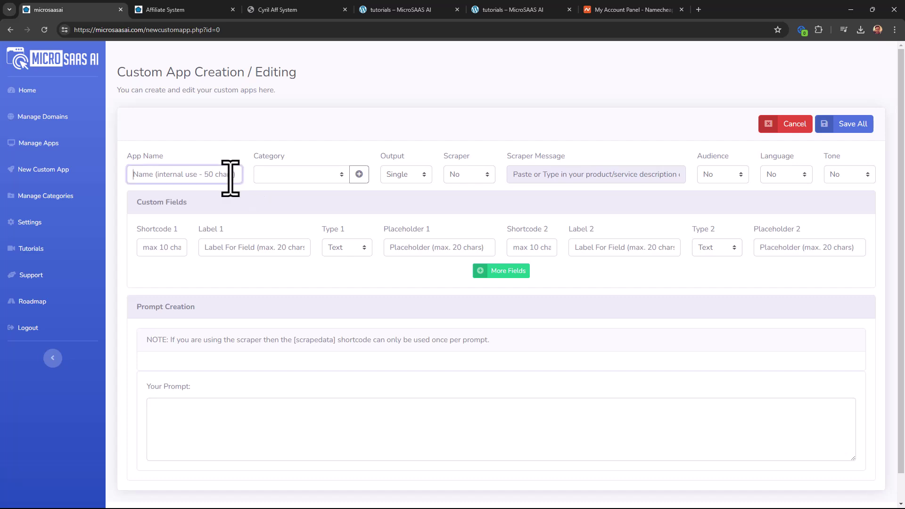
- Paste the LinkedIn outreach-to-CXOs prompt and correct 'produce' to 'product'
left_click(349, 429)
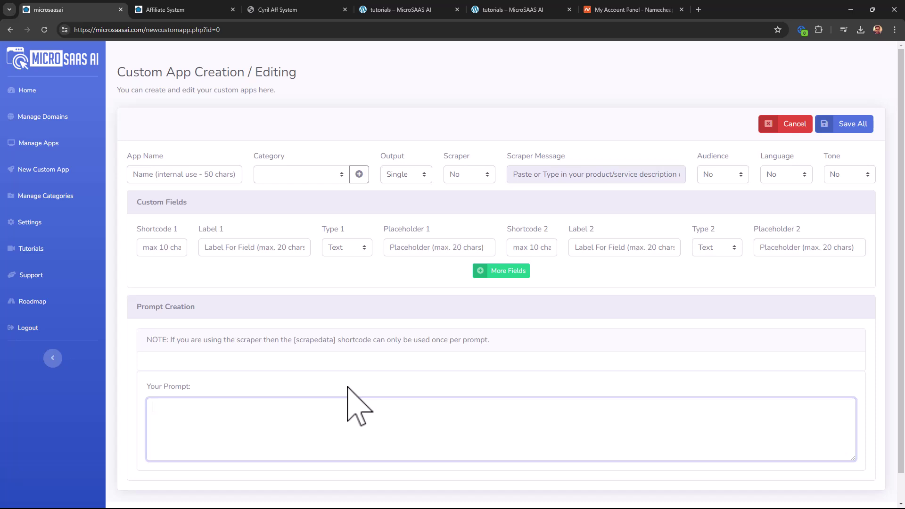
type("Create an outreach message that I can send to CXOs on LinkedIn telling them about the produce that is in the following data that I have scraped")
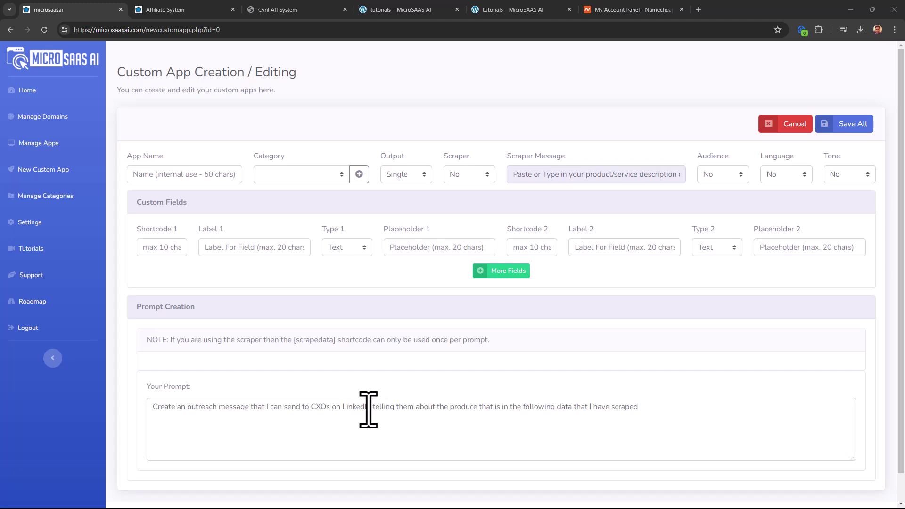
left_click(476, 408)
key("BackSpace")
type("t")
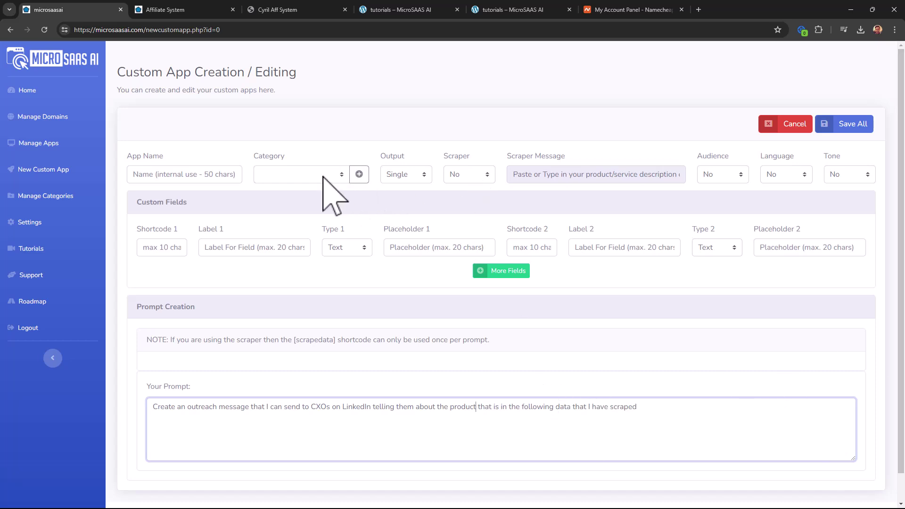
- Name the app LinkedIn Msg Generator and create a new Social Media category
left_click(212, 175)
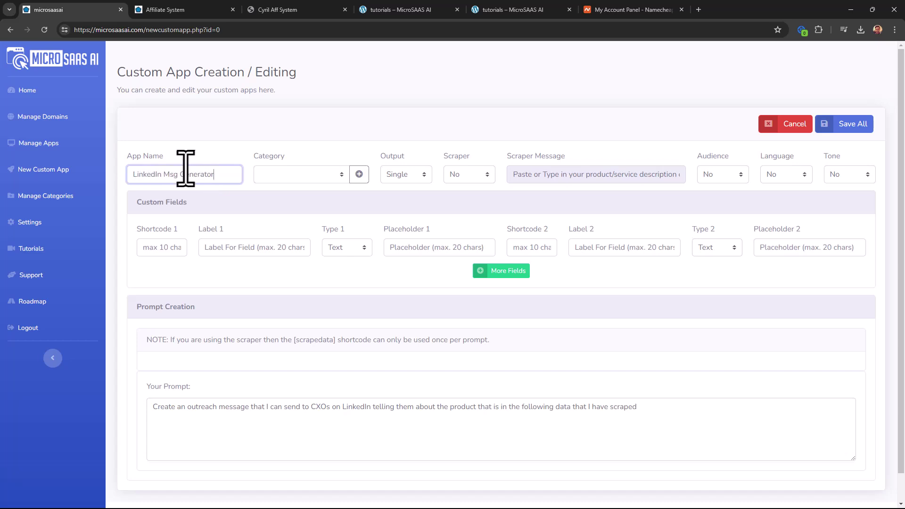
left_click(329, 175)
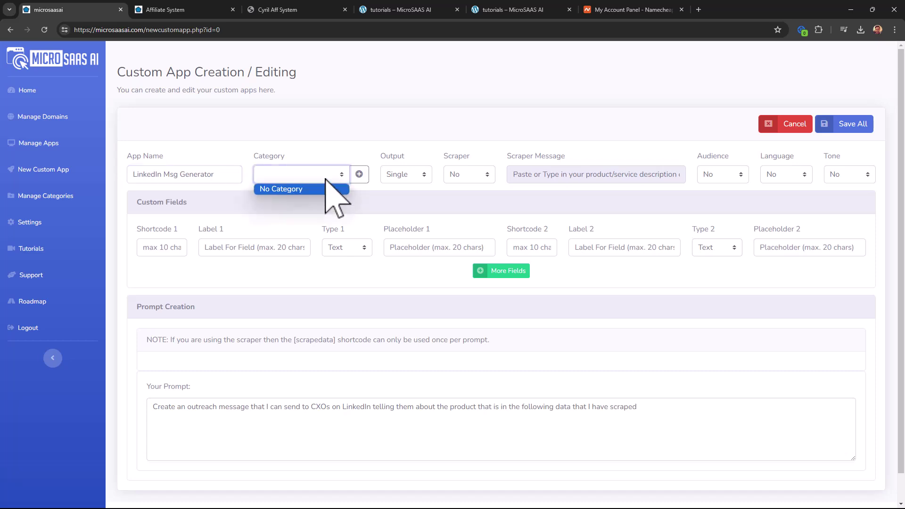
left_click(360, 174)
left_click(522, 119)
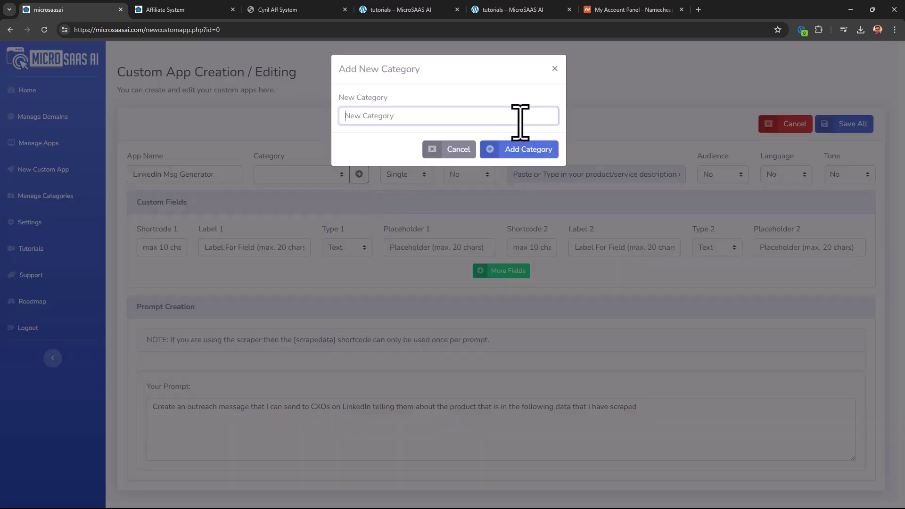
type("Social Media")
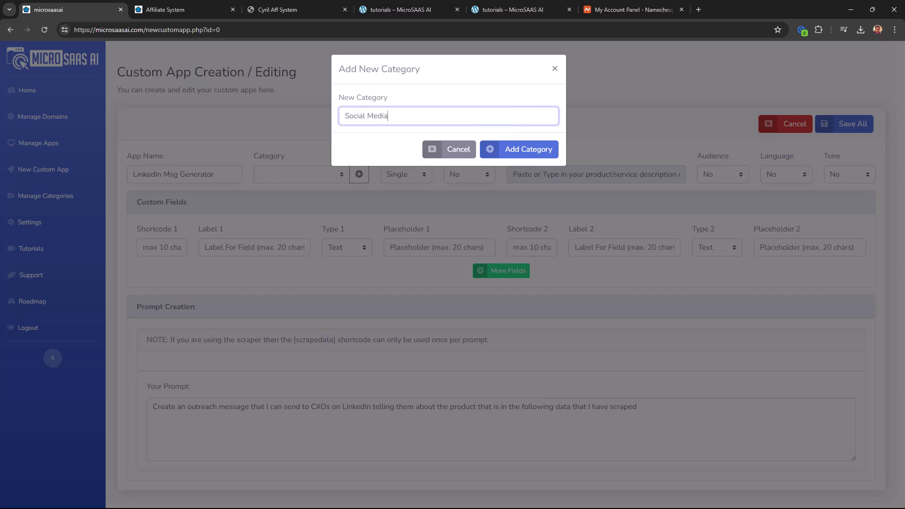
left_click(534, 153)
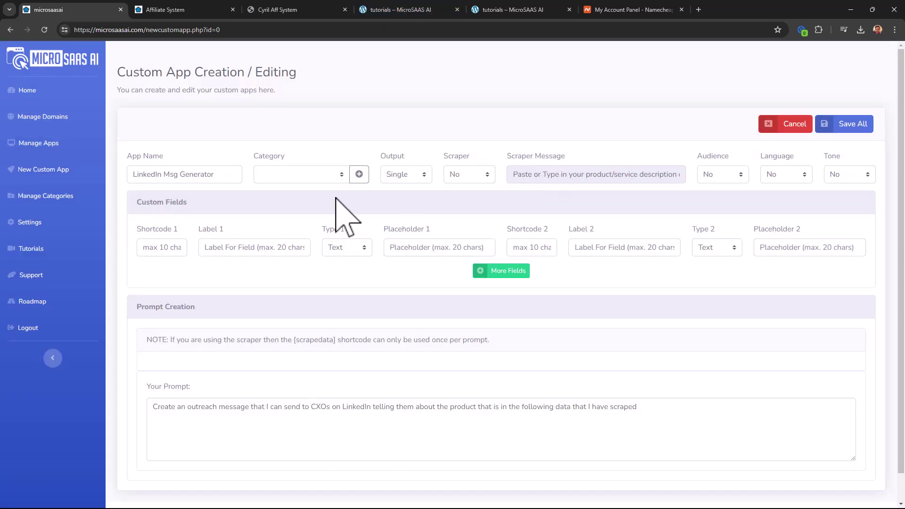
- Keep output Single, turn the Scraper on, and insert [scrapedata] into the prompt
left_click(422, 176)
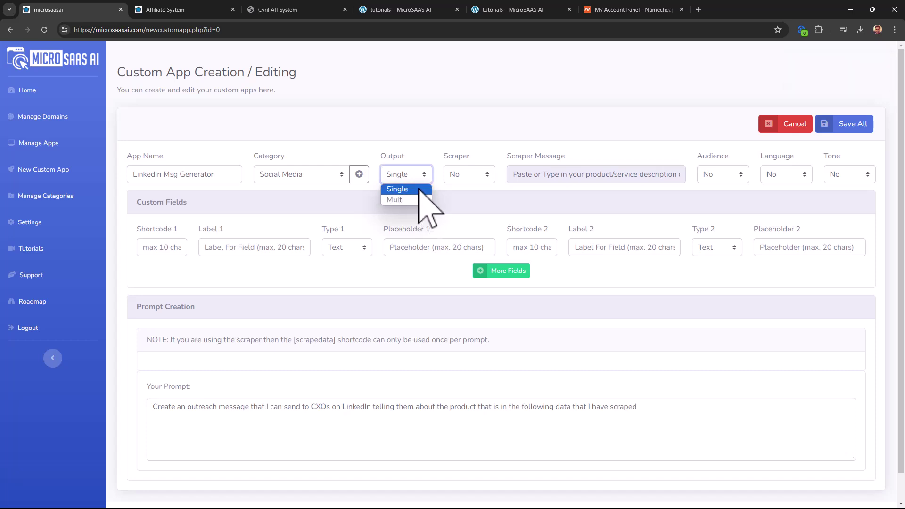
left_click(418, 189)
left_click(475, 174)
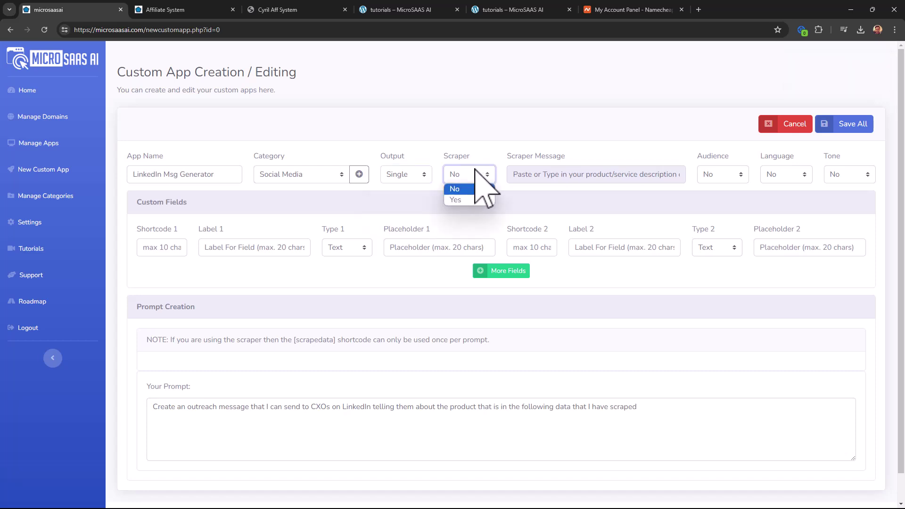
left_click(462, 200)
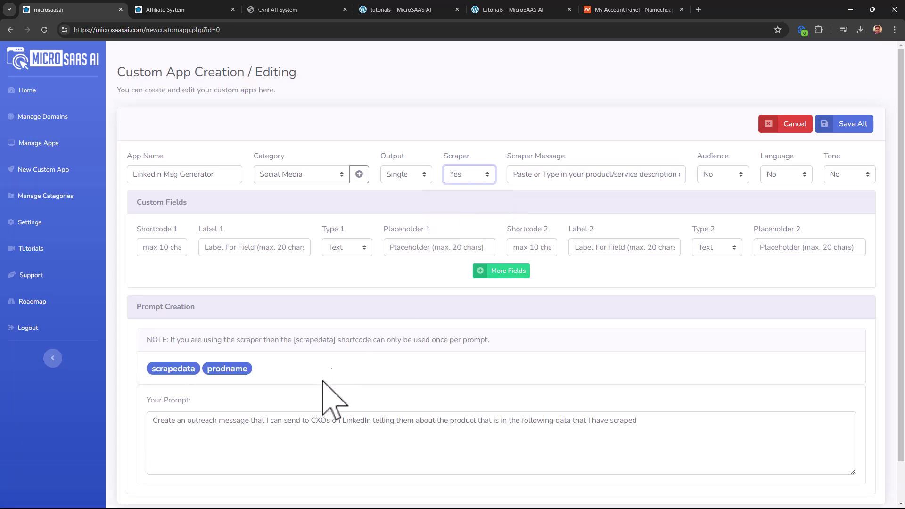
scroll(606, 444, "down", 1)
scroll(456, 390, "up", 1)
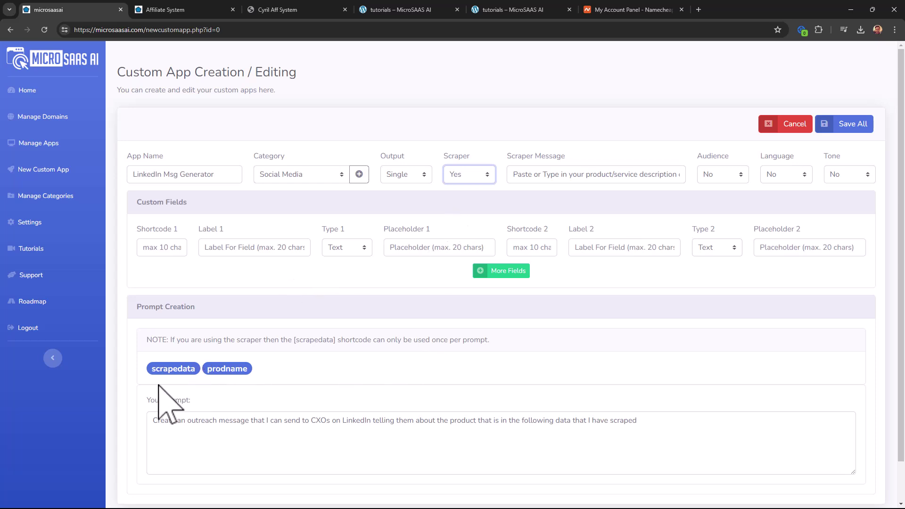
left_click(644, 421)
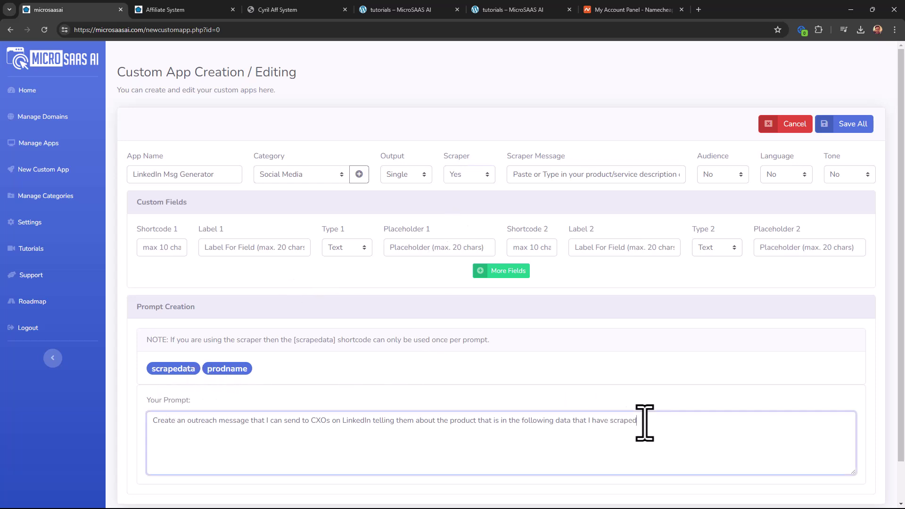
left_click(178, 370)
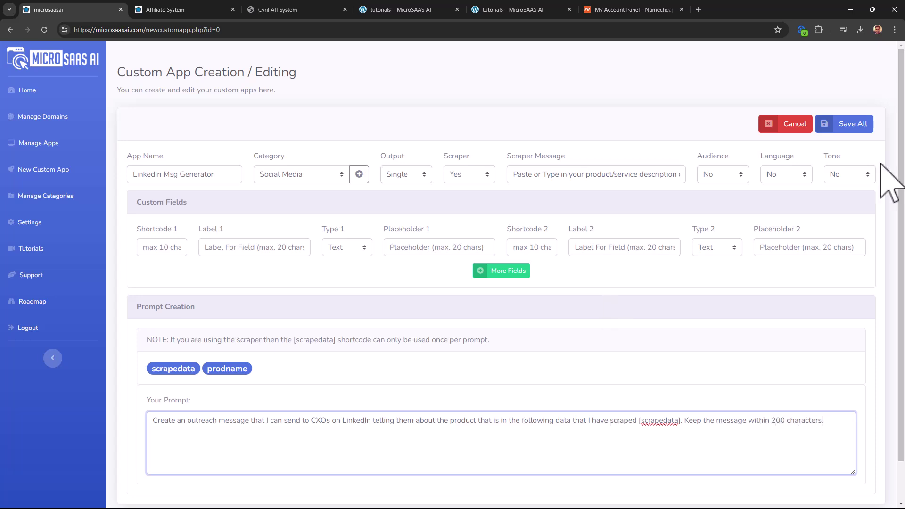
- Turn Audience on and replace 'CXOs' in the prompt with [audience]
left_click(662, 174)
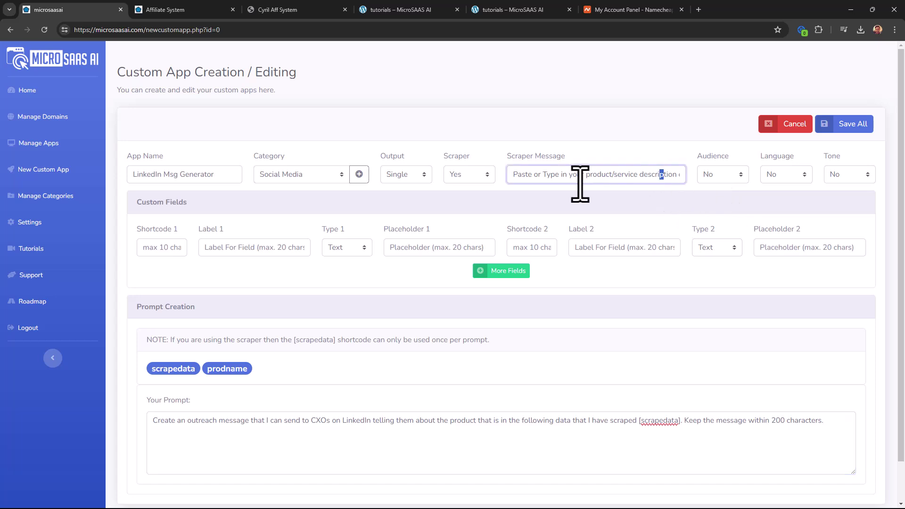
left_click_drag(578, 175, 663, 172)
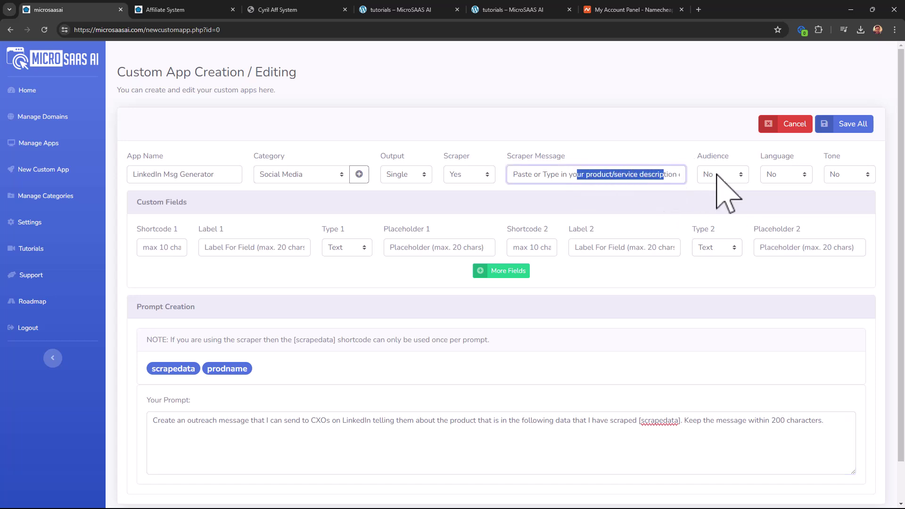
left_click(746, 176)
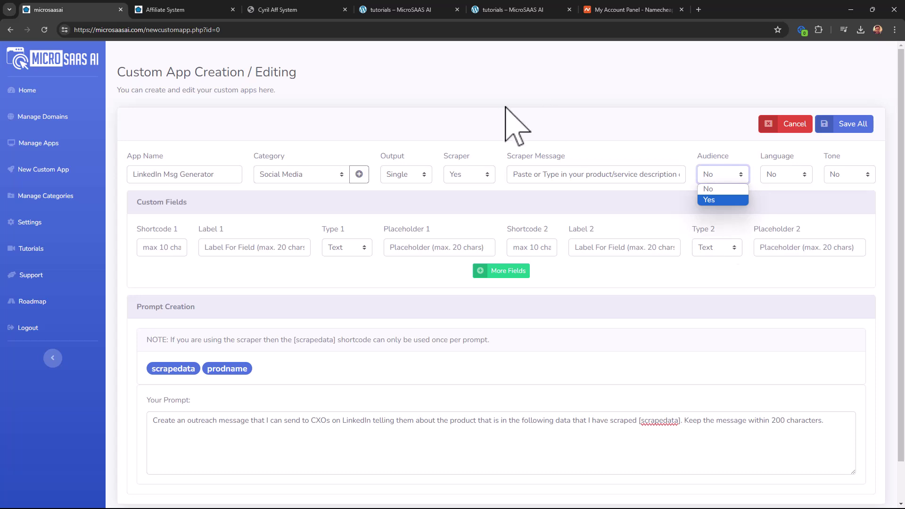
left_click(325, 420)
key("BackSpace")
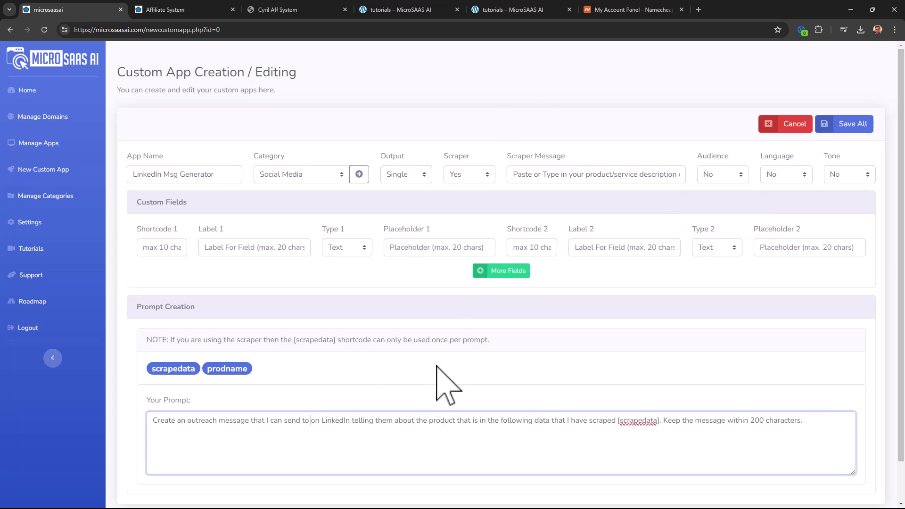
left_click(731, 175)
left_click(735, 199)
left_click(283, 369)
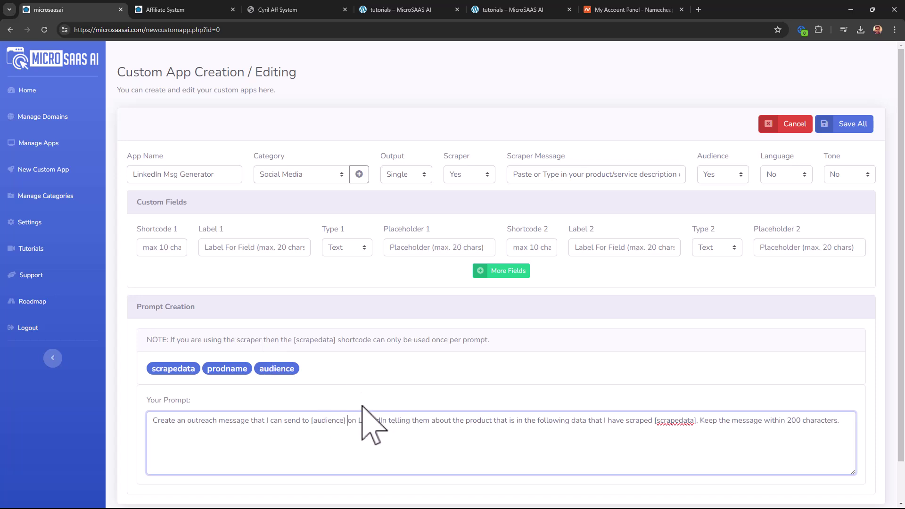
- Turn Language on and leave Tone off
left_click(790, 173)
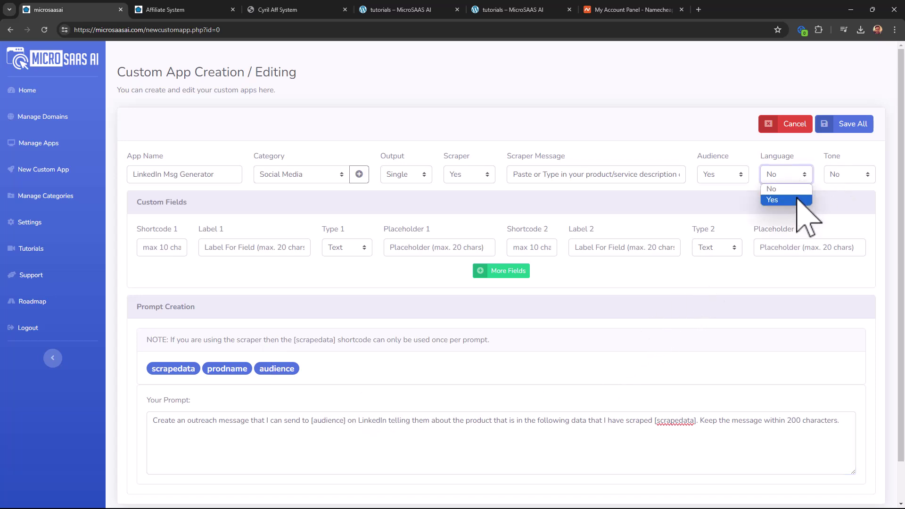
left_click(796, 199)
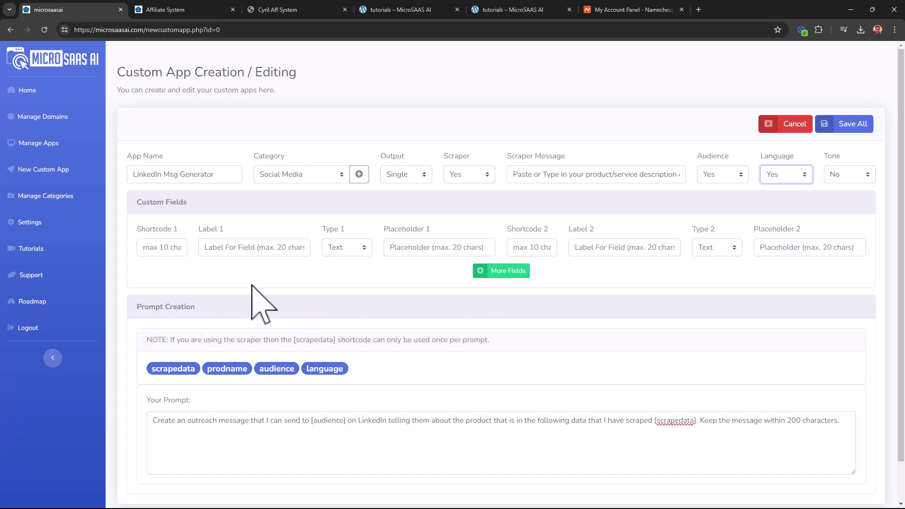
left_click(846, 175)
left_click(128, 286)
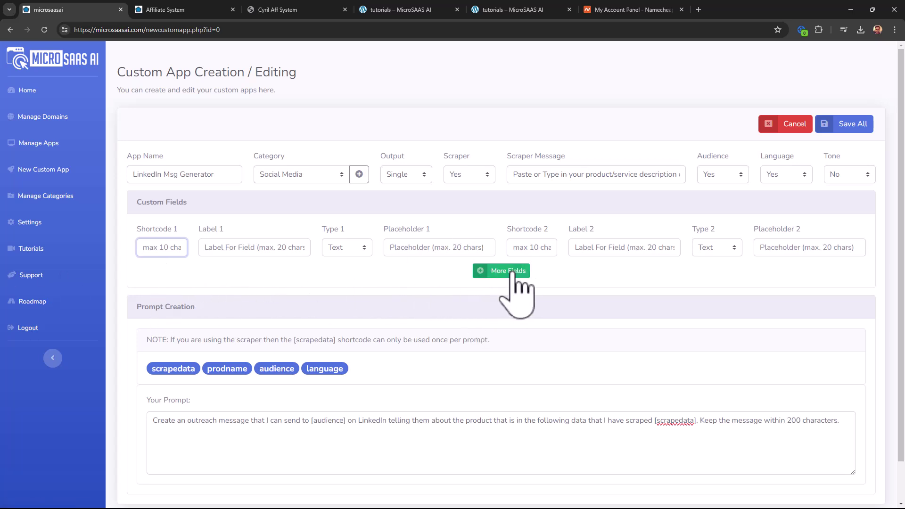
scroll(566, 321, "down", 1)
scroll(696, 313, "up", 1)
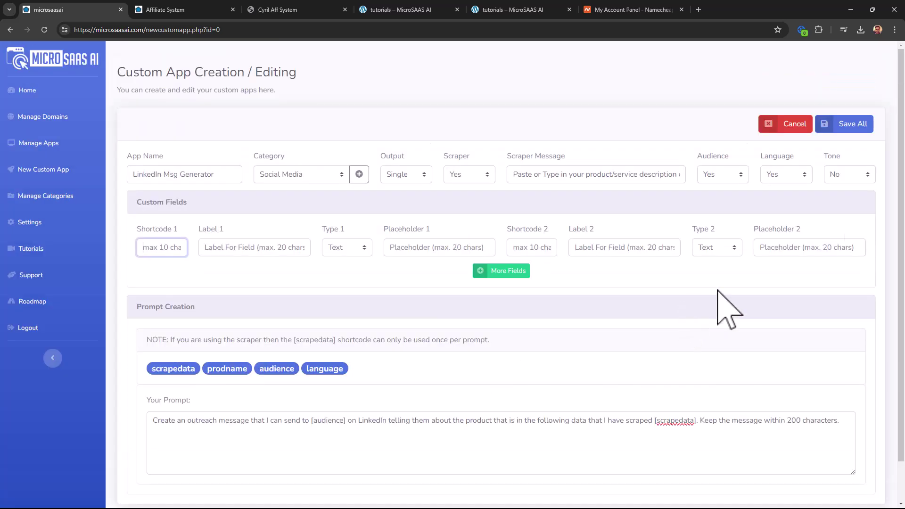
- Save LinkedIn Msg Generator and return to the Manage Apps list
left_click(850, 122)
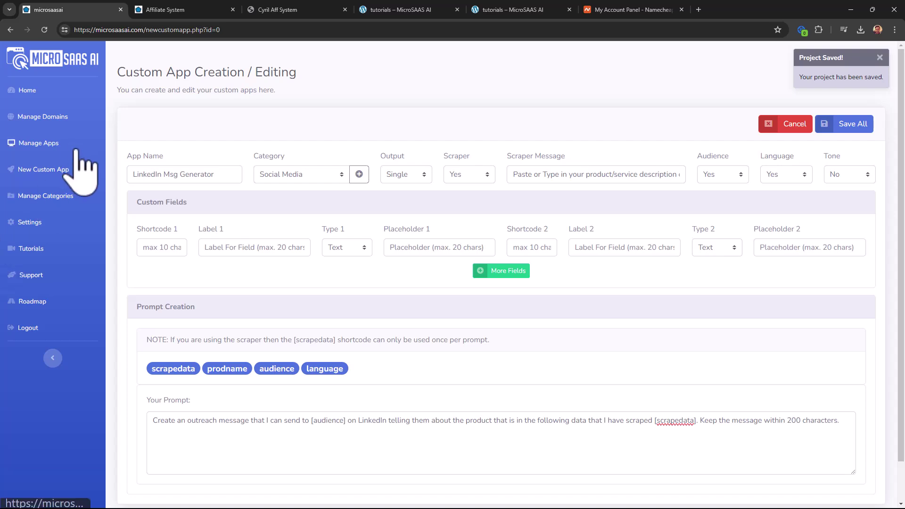
scroll(367, 249, "down", 1)
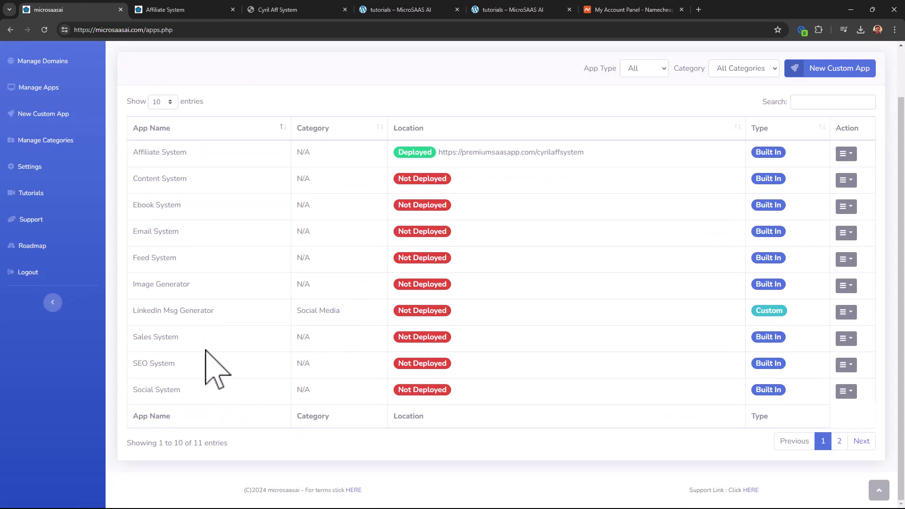
left_click_drag(135, 311, 248, 314)
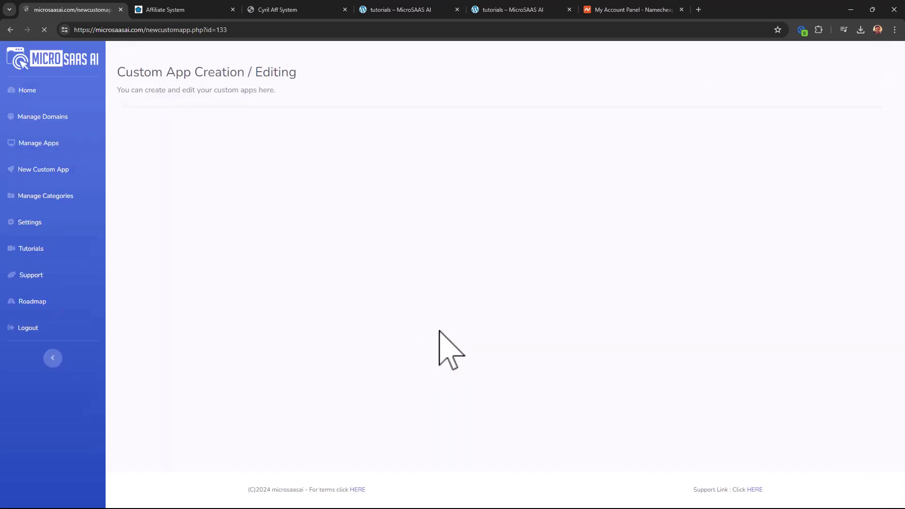
right_click(349, 322)
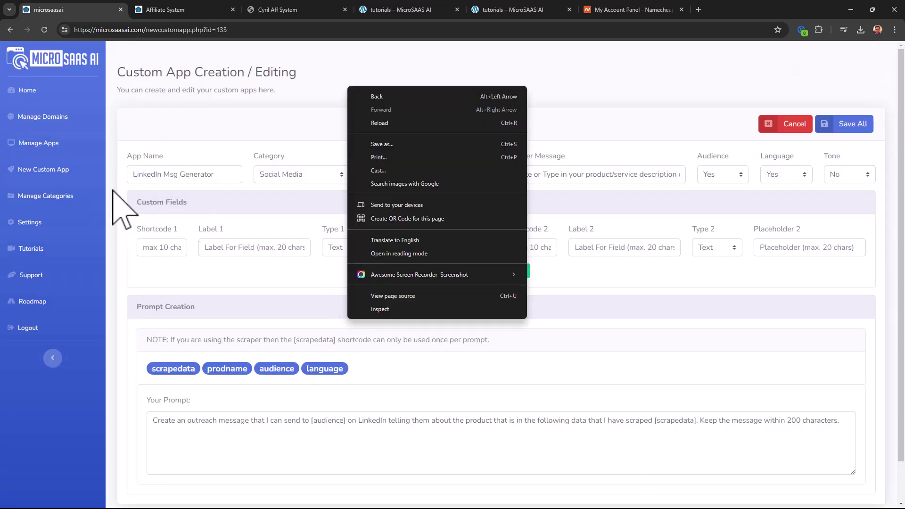
left_click(54, 145)
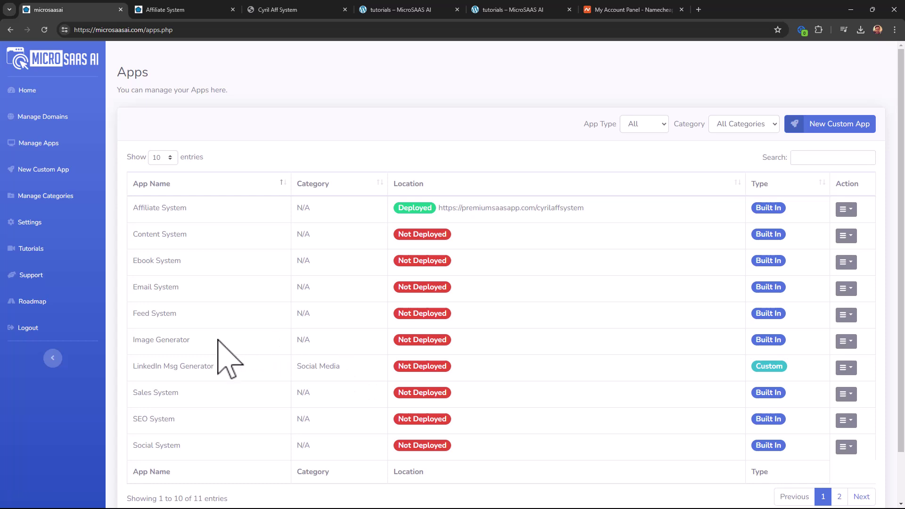
- Deploy LinkedIn Msg Generator to yoursaasapp.com as linkedinMsg with an admin password
left_click(853, 366)
left_click(835, 387)
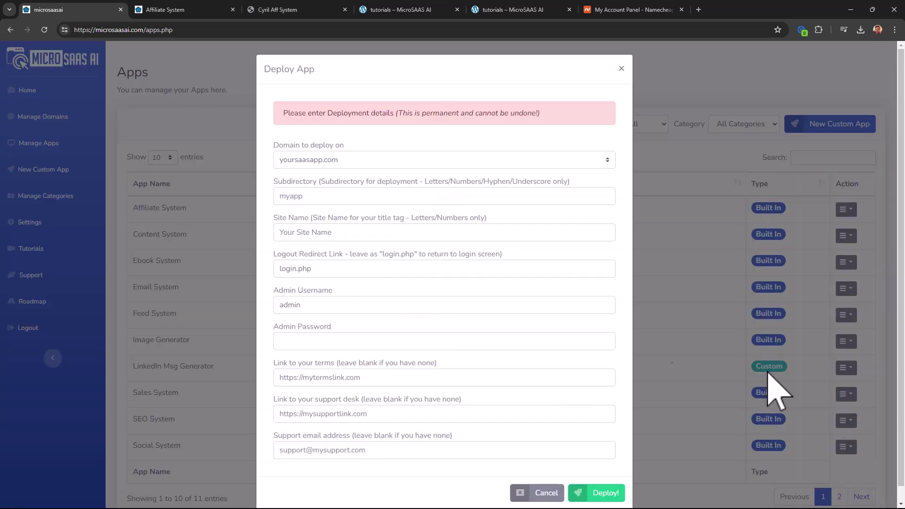
left_click(382, 159)
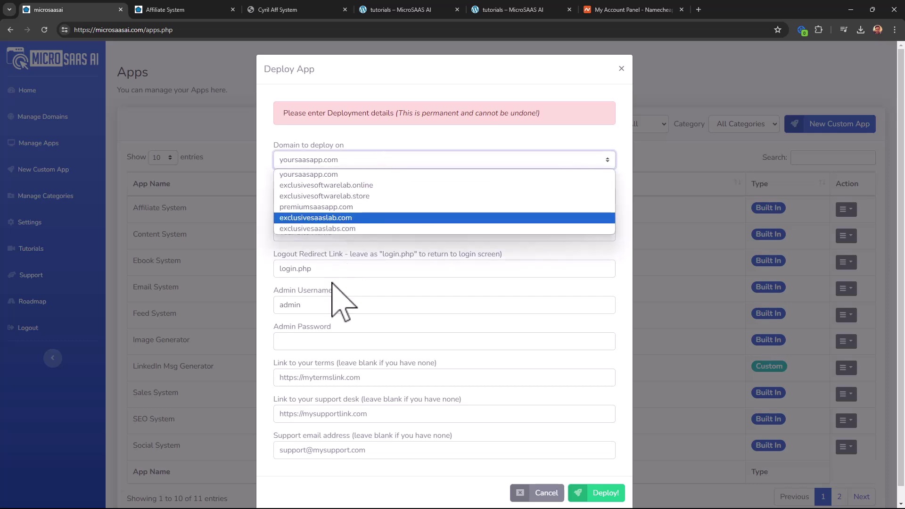
left_click(383, 276)
left_click(341, 199)
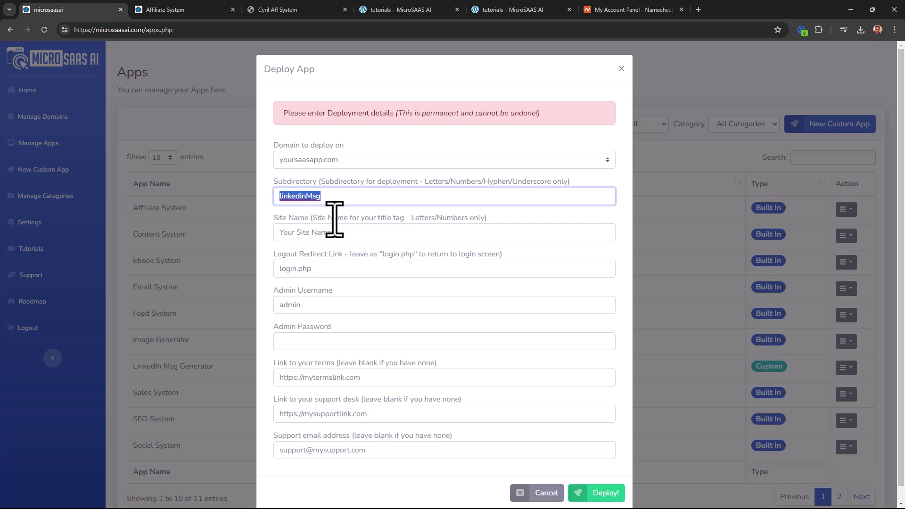
left_click(351, 236)
type("linkedinMsg")
left_click(325, 343)
key("Tab")
key("Tab")
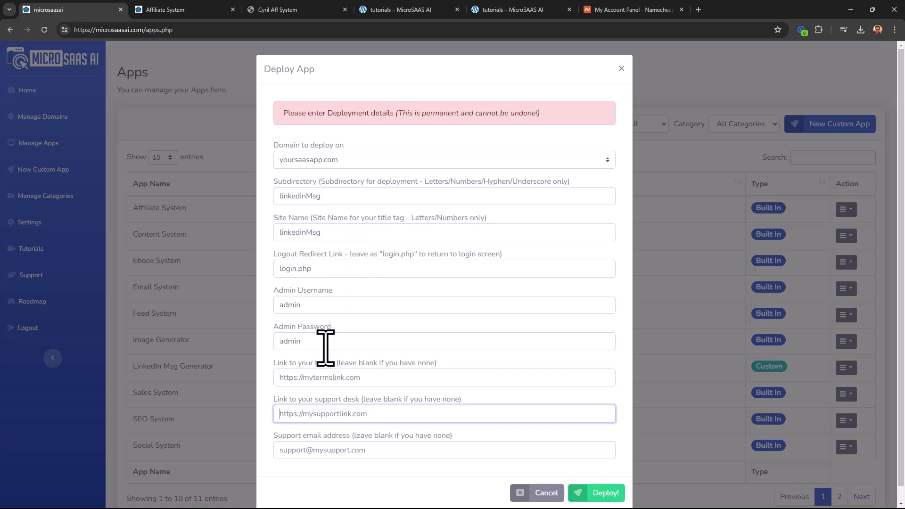
left_click(587, 491)
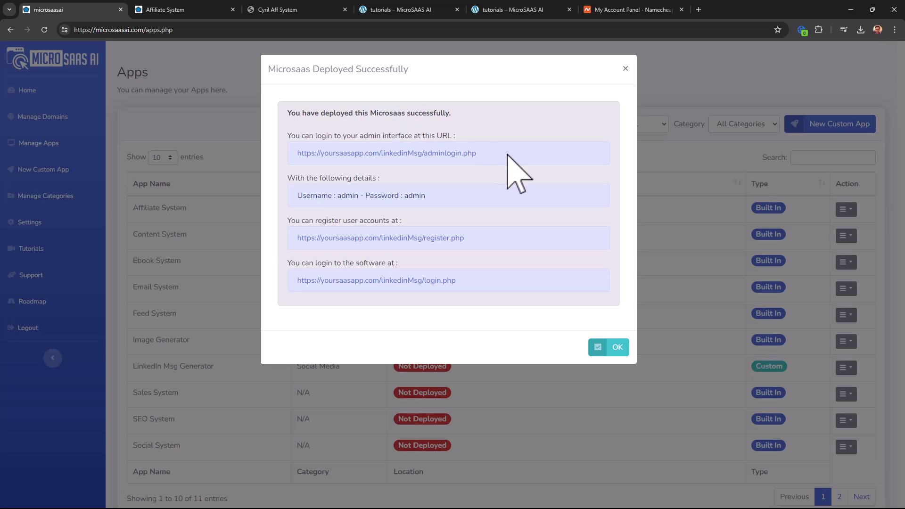
- Review the deployment URLs and open the login page in a new second tab
left_click_drag(461, 201, 234, 186)
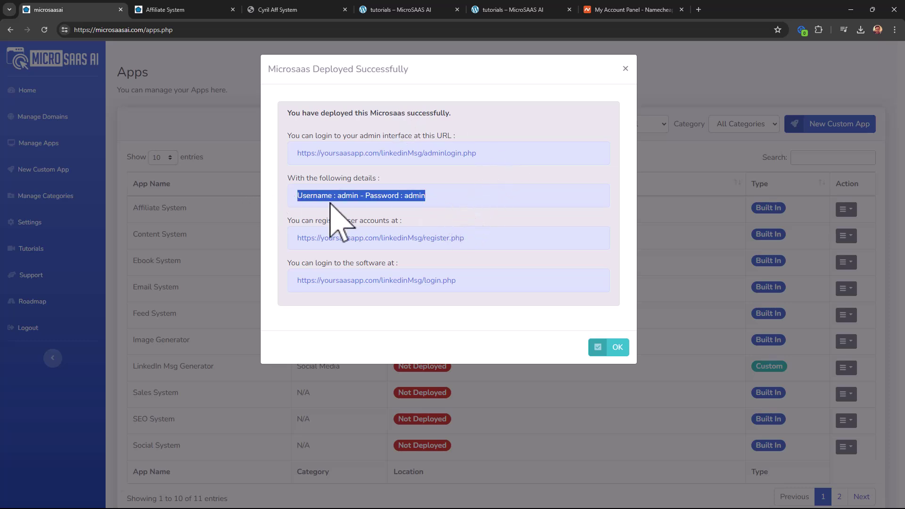
left_click_drag(542, 245, 303, 246)
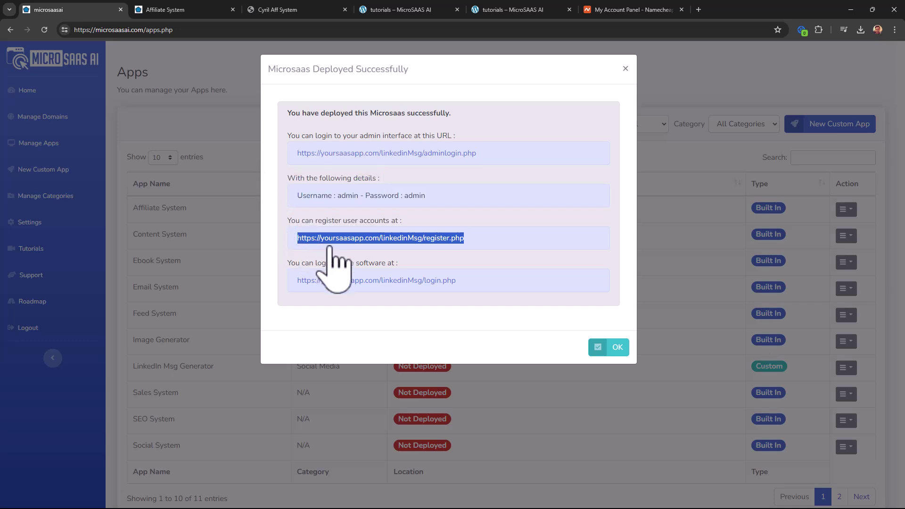
left_click_drag(472, 281, 304, 283)
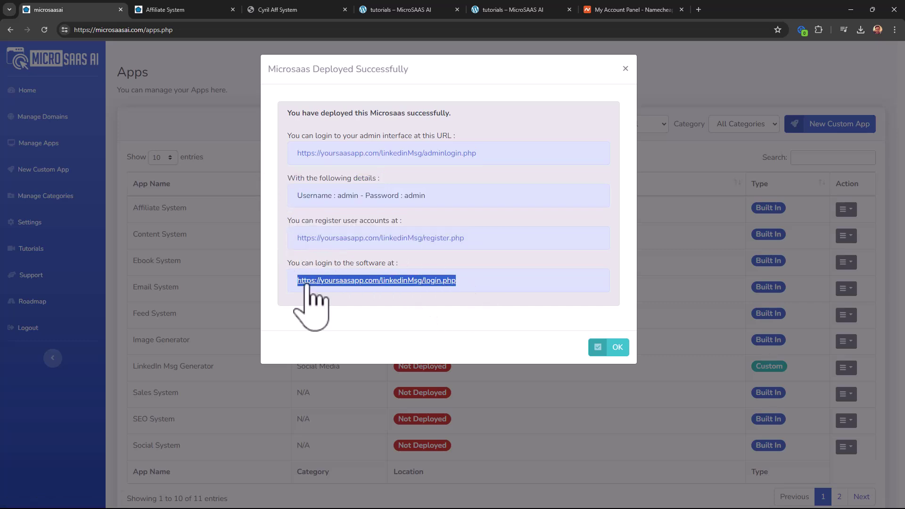
middle_click(309, 284)
left_click(303, 7)
left_click_drag(228, 2, 180, 9)
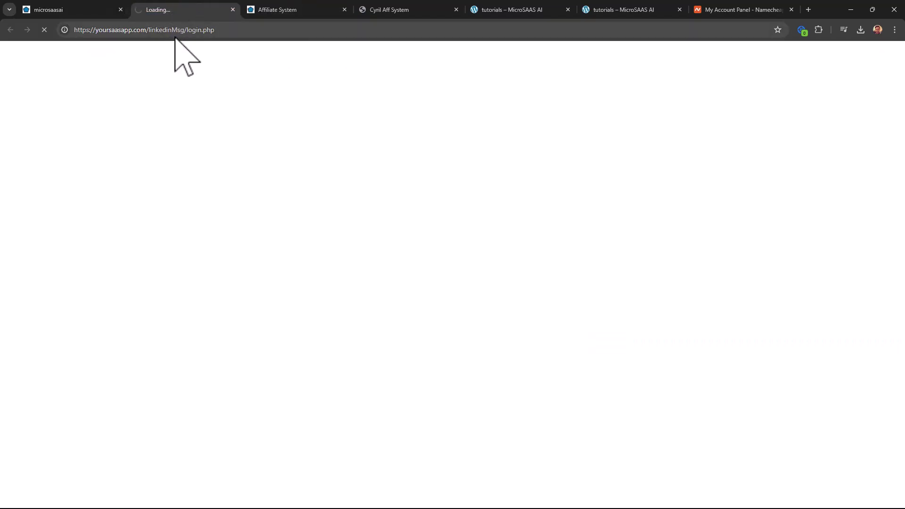
- Open the admin URL in a new tab and view its empty Users page
key("ctrl+shift+Tab")
middle_click(430, 154)
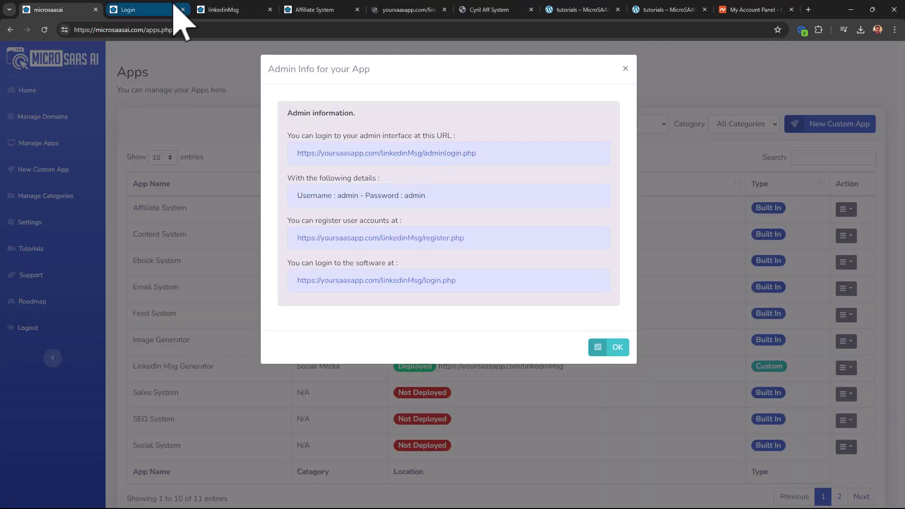
left_click(174, 6)
left_click(429, 9)
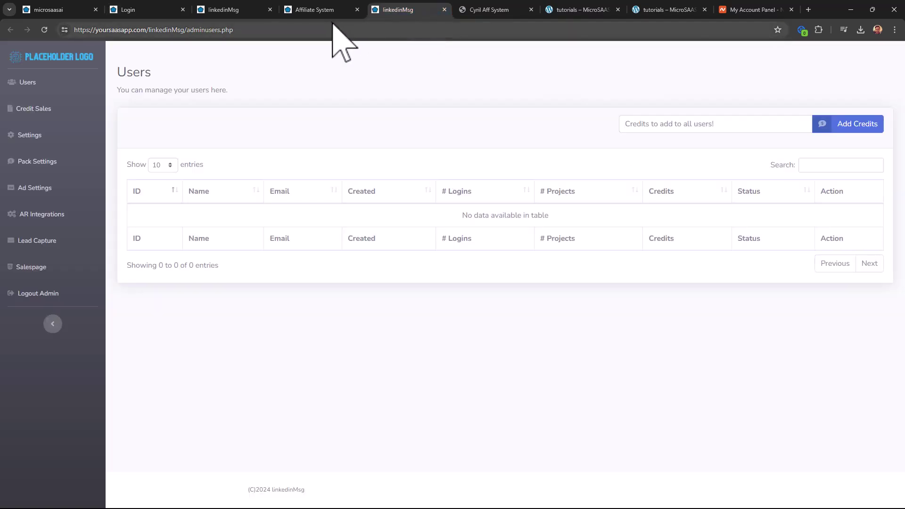
- Close the duplicate linkedinMsg tab and open the admin Settings
left_click_drag(399, 13, 335, 19)
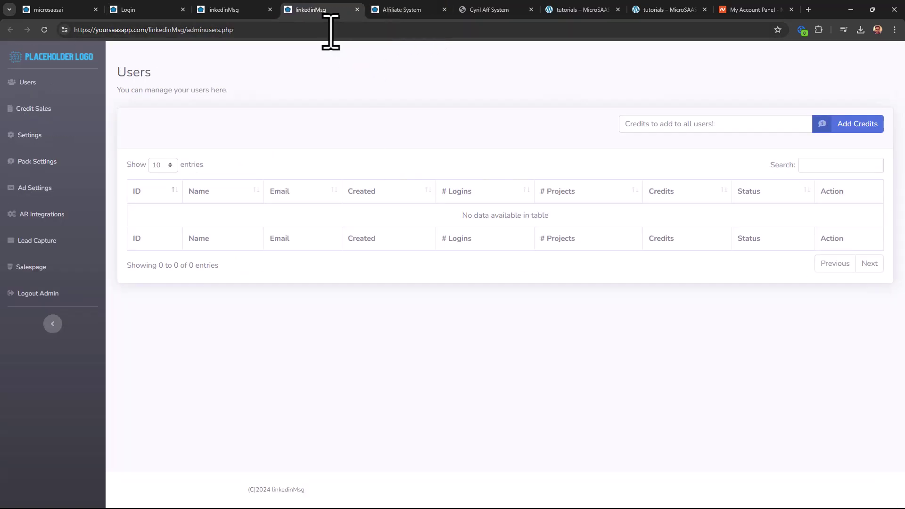
left_click(270, 10)
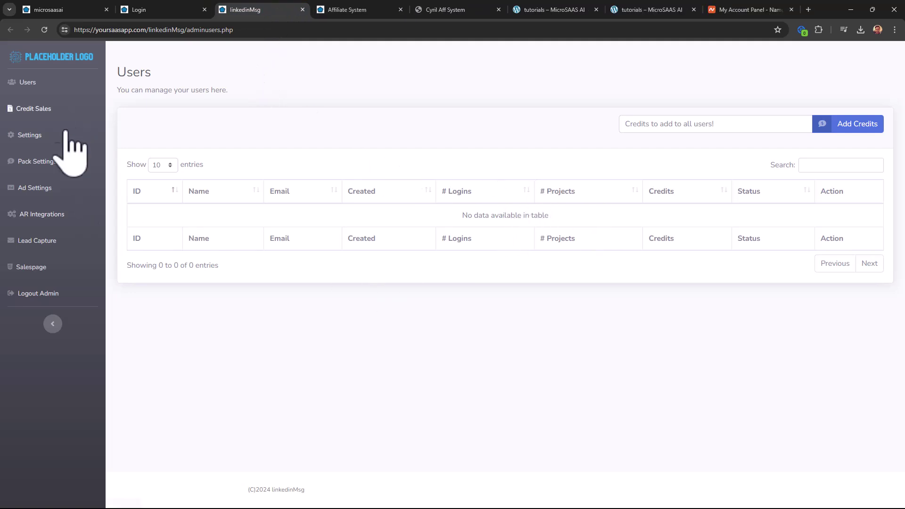
left_click(45, 142)
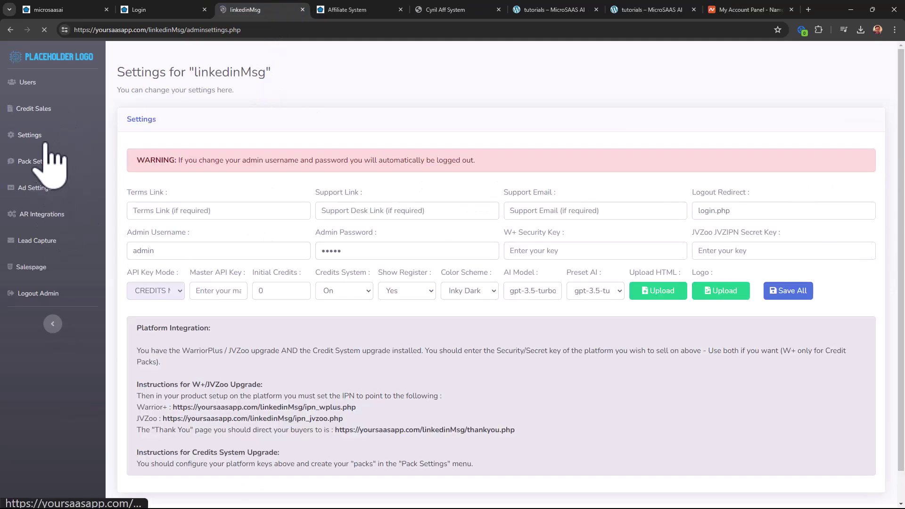
scroll(250, 311, "down", 1)
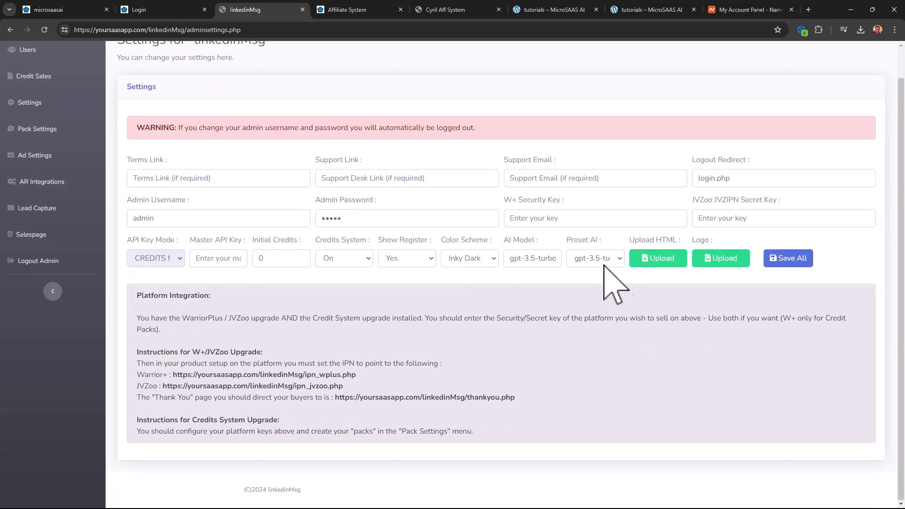
- Upload tfblogo.png from the Teknikforce graphics folder as the logo and save all settings
left_click(715, 255)
left_click(651, 262)
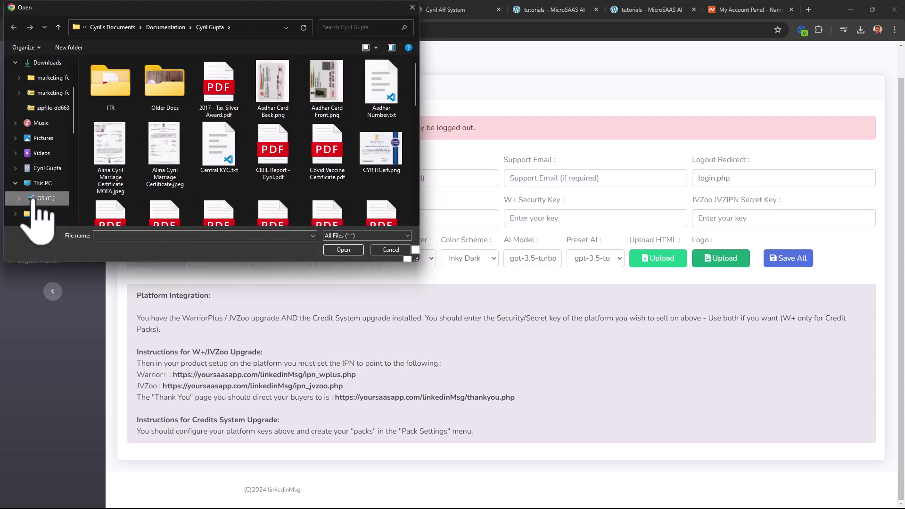
left_click(32, 199)
scroll(125, 192, "down", 3)
double_click(120, 177)
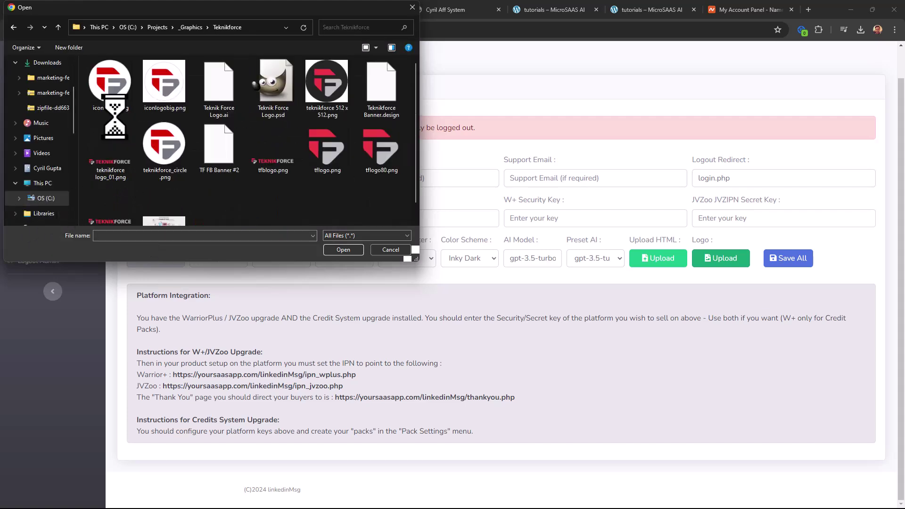
double_click(259, 161)
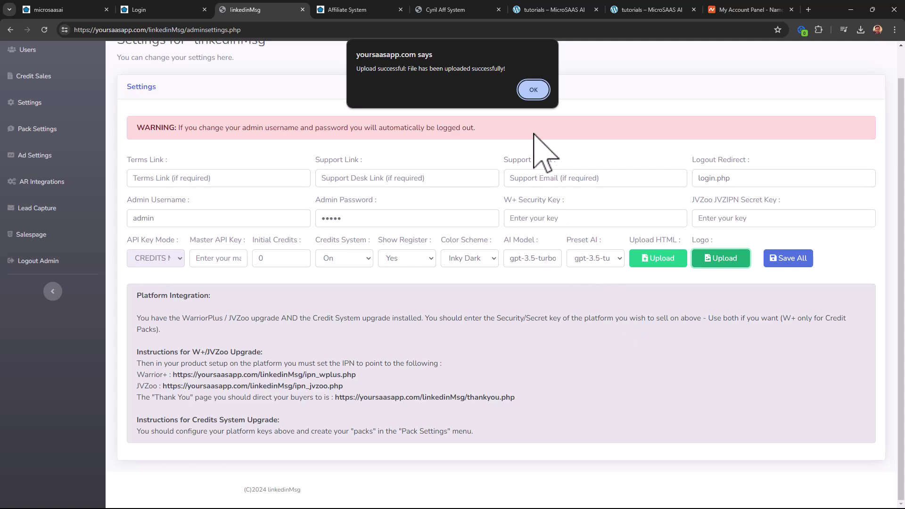
left_click(533, 90)
left_click(788, 258)
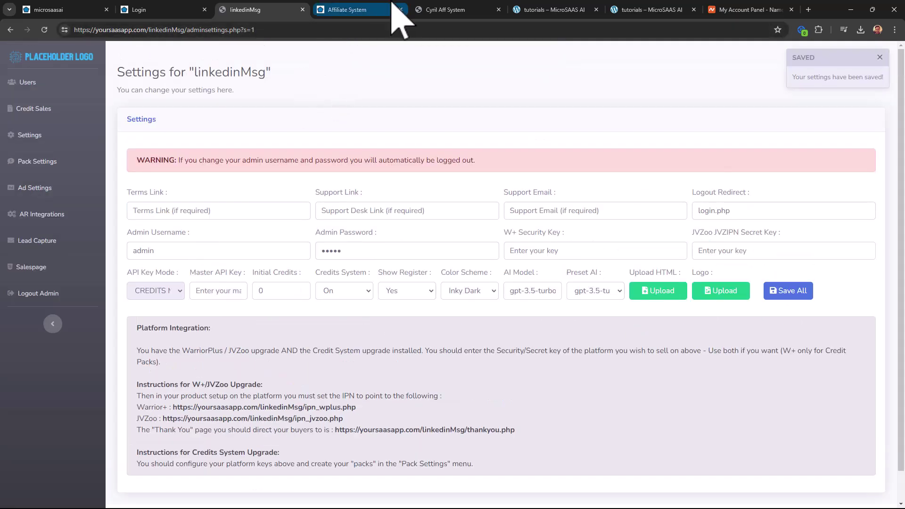
left_click(427, 9)
left_click(377, 10)
- Reload the linkedinMsg login page to confirm the new TEKNIKFORCE logo appears
left_click(151, 11)
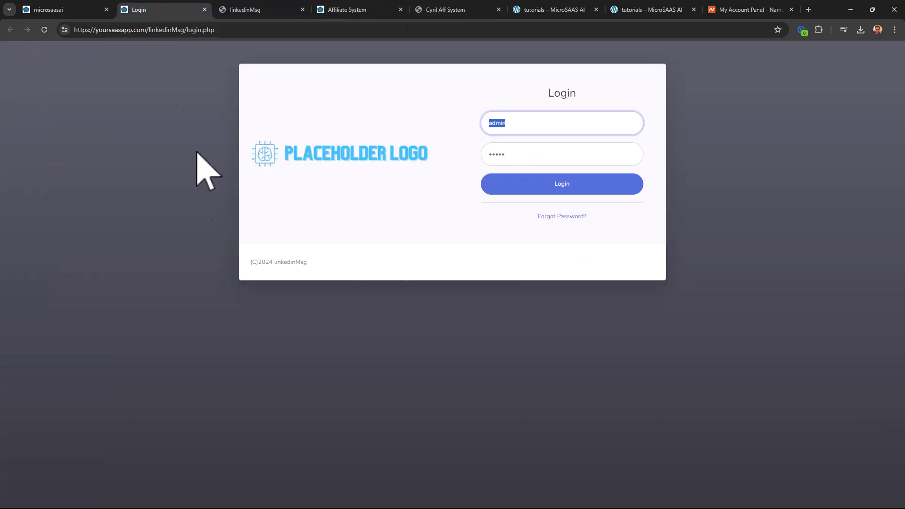
left_click(283, 11)
left_click(185, 9)
key("F5")
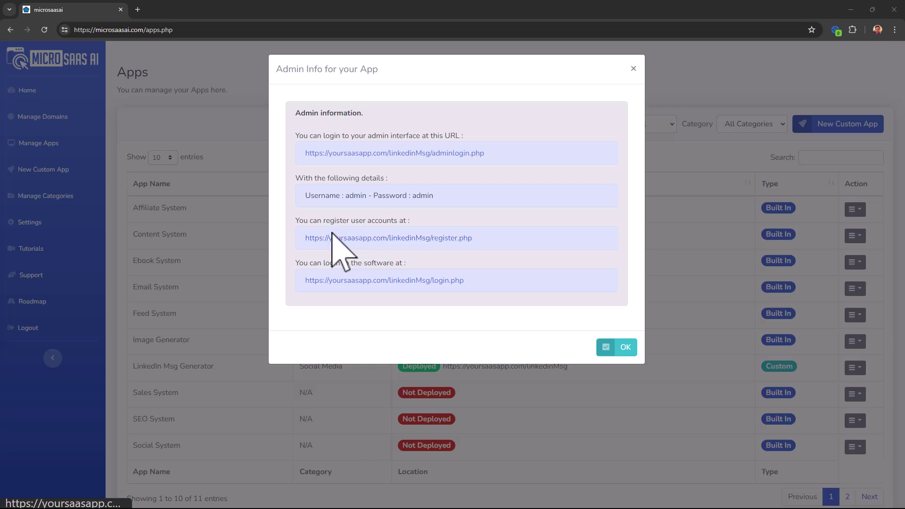
- Open the register.php link from Admin Info and check the Register Account page's fields
left_click_drag(324, 216, 378, 220)
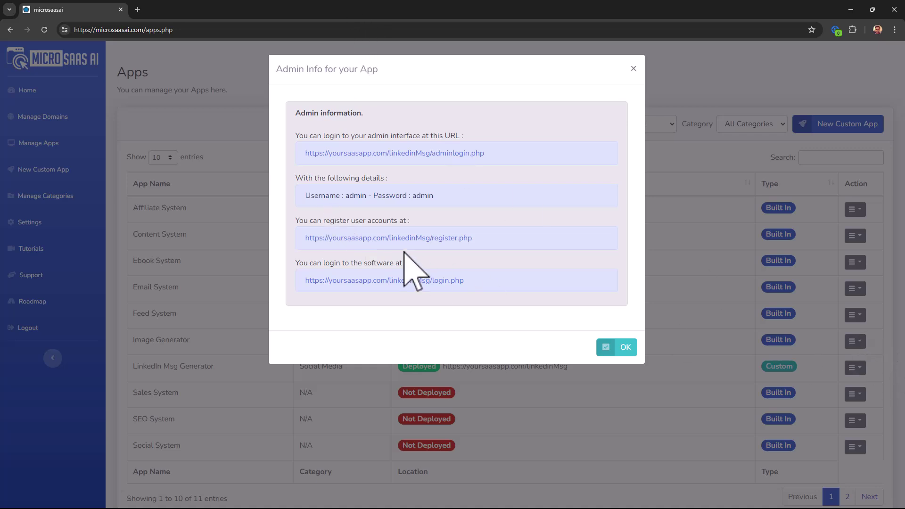
left_click(336, 237, "ctrl")
left_click(198, 11)
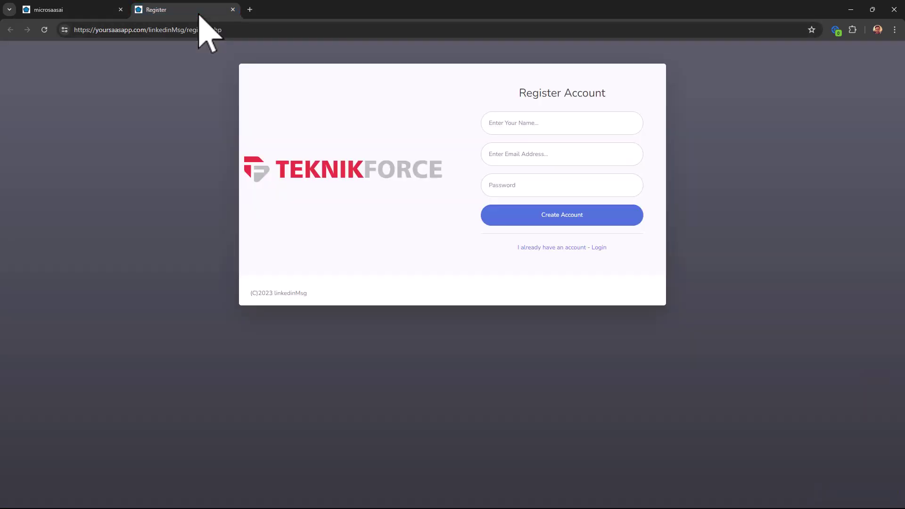
left_click(564, 127)
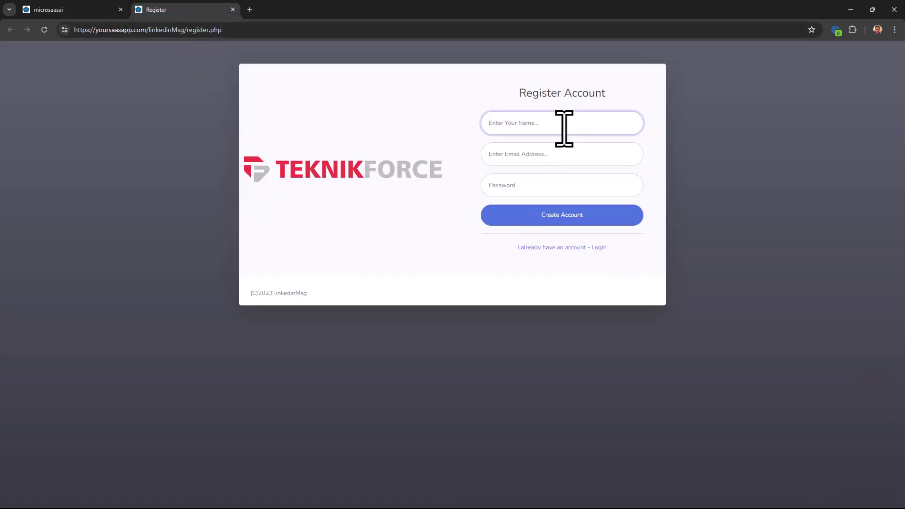
left_click(559, 156)
left_click(550, 185)
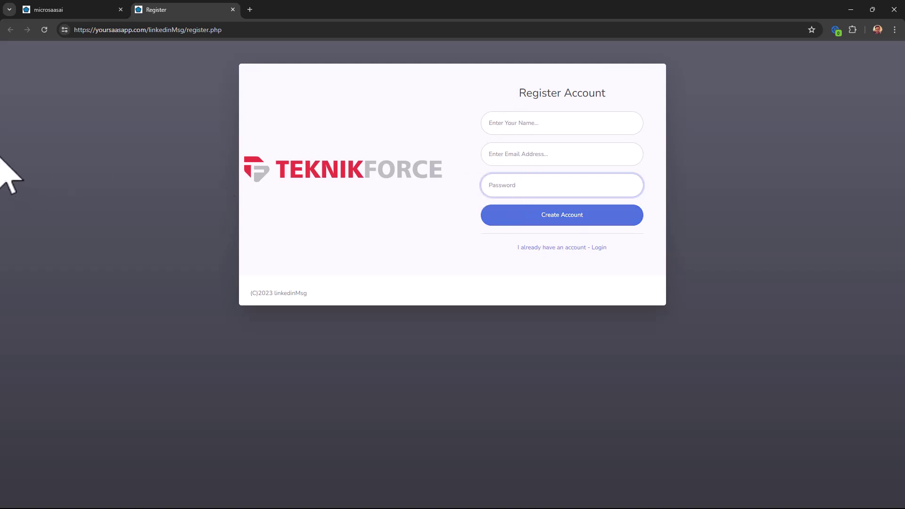
left_click(66, 10)
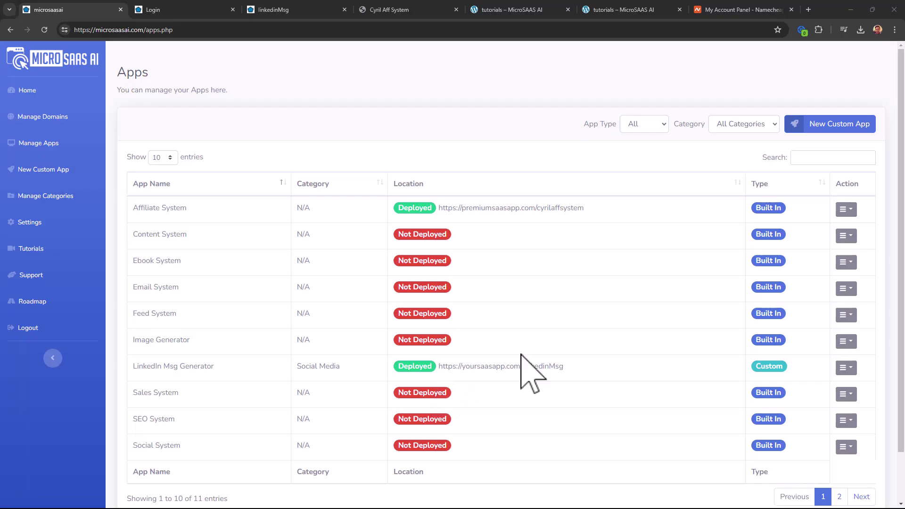
- Review the Action menus for LinkedIn Msg Generator and Sales System without choosing anything
left_click(500, 365, "shift")
left_click(846, 368)
left_click(643, 414)
left_click(846, 394)
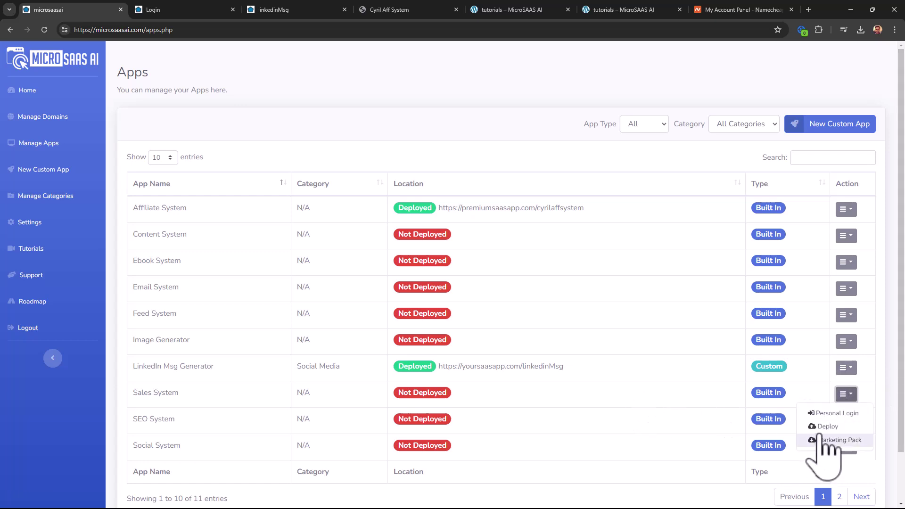
left_click(608, 434)
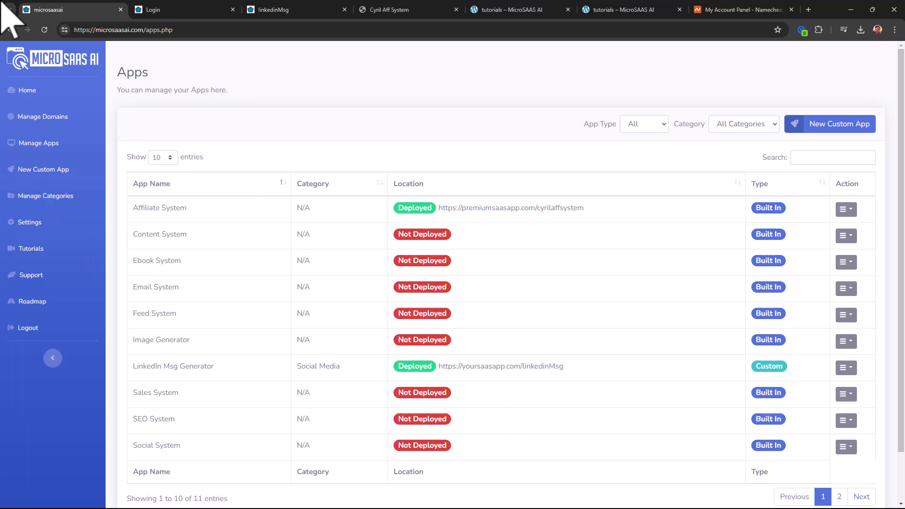
- Go back to the linkedinMsg admin Users page, which still lists no users
left_click(277, 10)
left_click(178, 10)
left_click(249, 10)
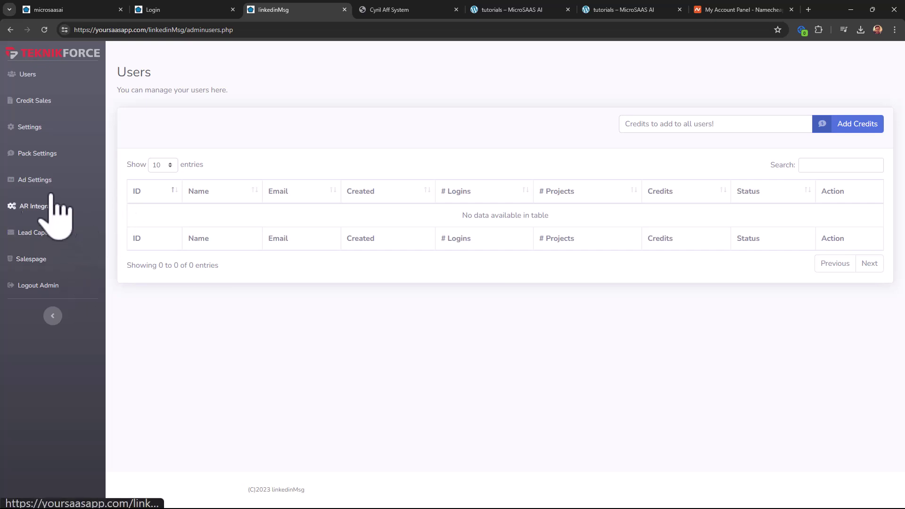
- View the AR Integrations page, then the linkedinMsg admin Settings page
left_click(46, 206)
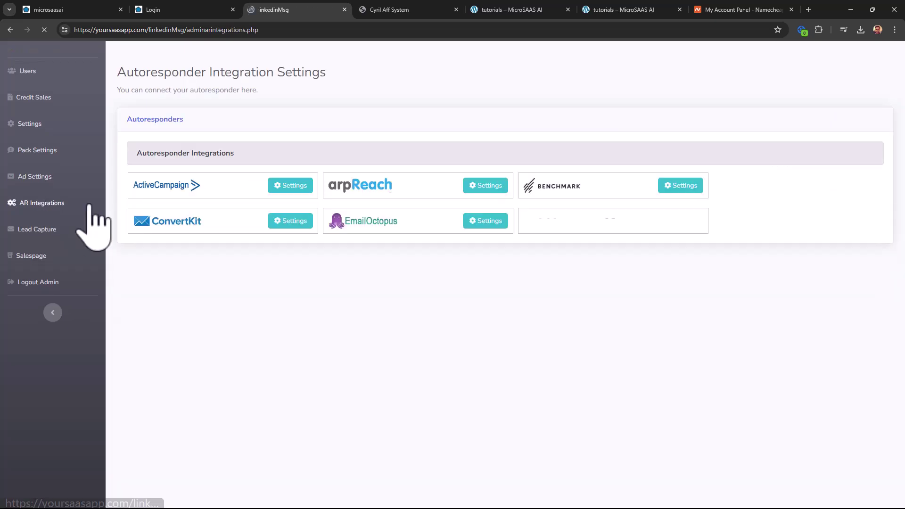
left_click(56, 127)
scroll(443, 330, "down", 1)
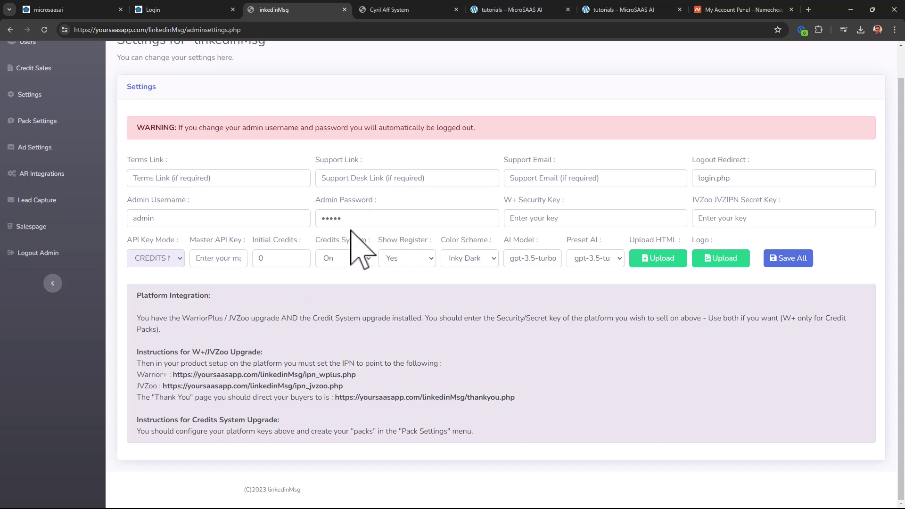
- Check the Admin Username, Admin Password, Support Email and W+ Security Key fields, then return to the Apps list
left_click(249, 220)
left_click(327, 216)
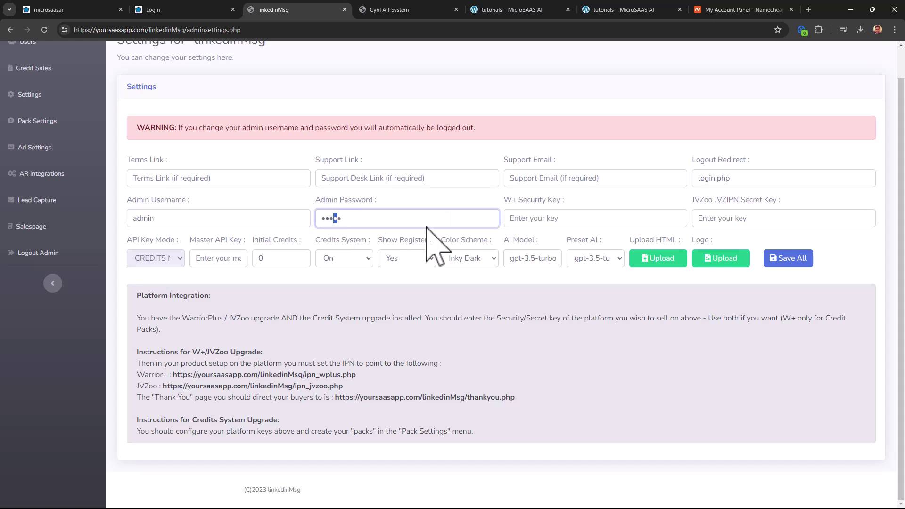
left_click(532, 182)
left_click(600, 217)
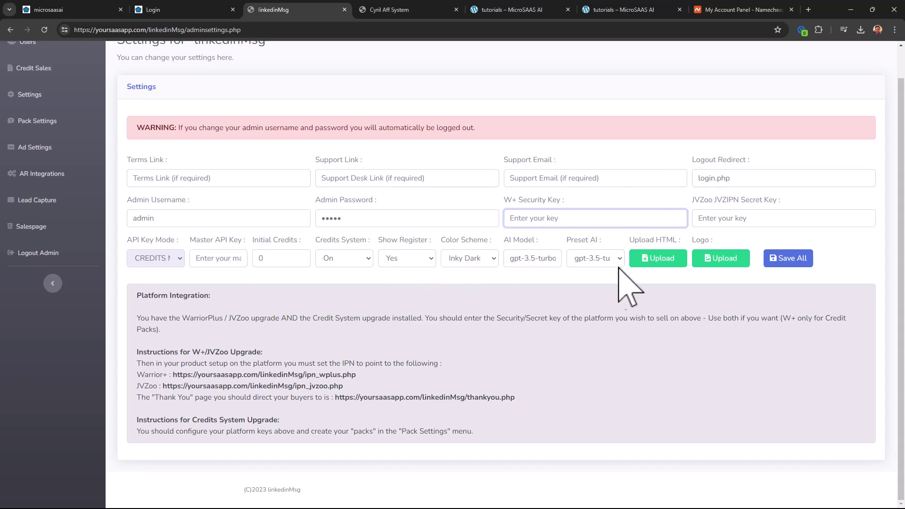
left_click(47, 9)
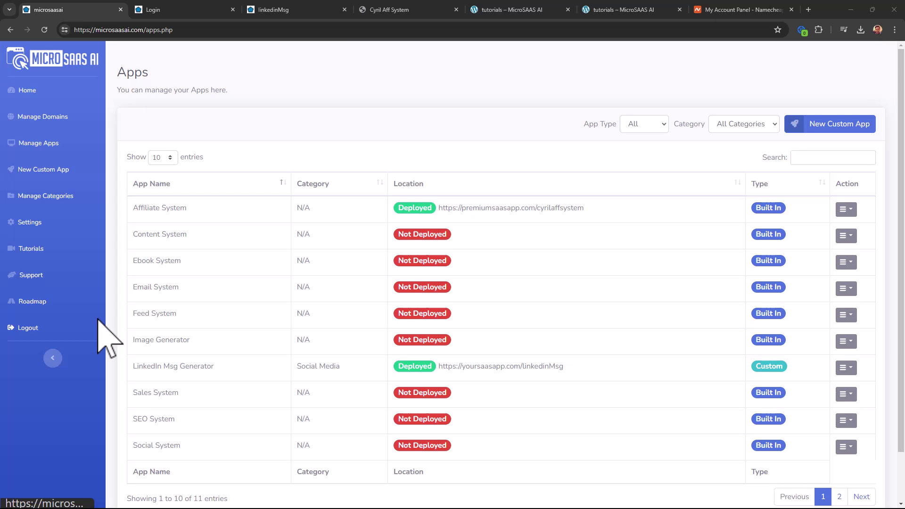